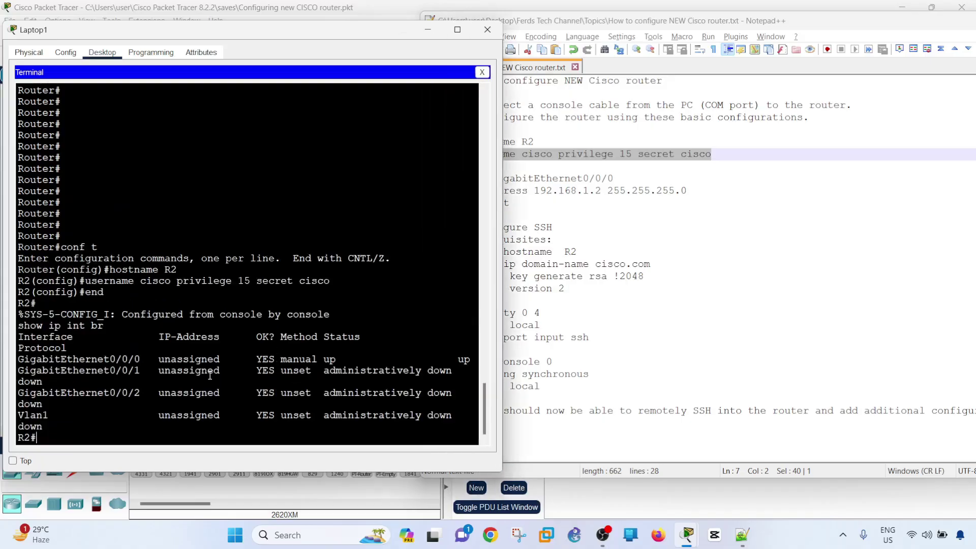
- Close Laptop1's window so the R1, SW1, R2 and laptops topology is showing
{"action": "left_click", "coordinate": [578, 280]}
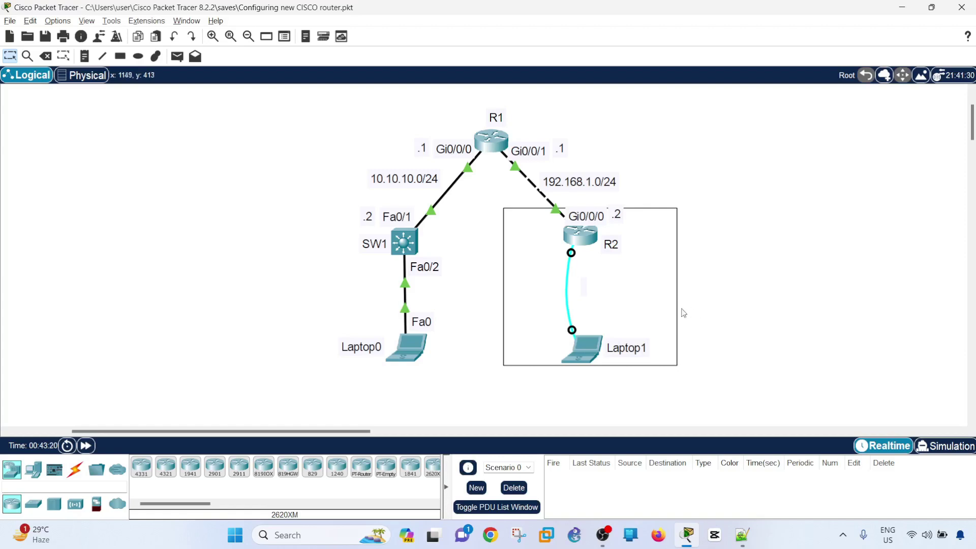
- Start Laptop1's Terminal with the default 9600 baud, 8/None/1 settings to reach the Router# prompt
{"action": "left_click", "coordinate": [590, 360]}
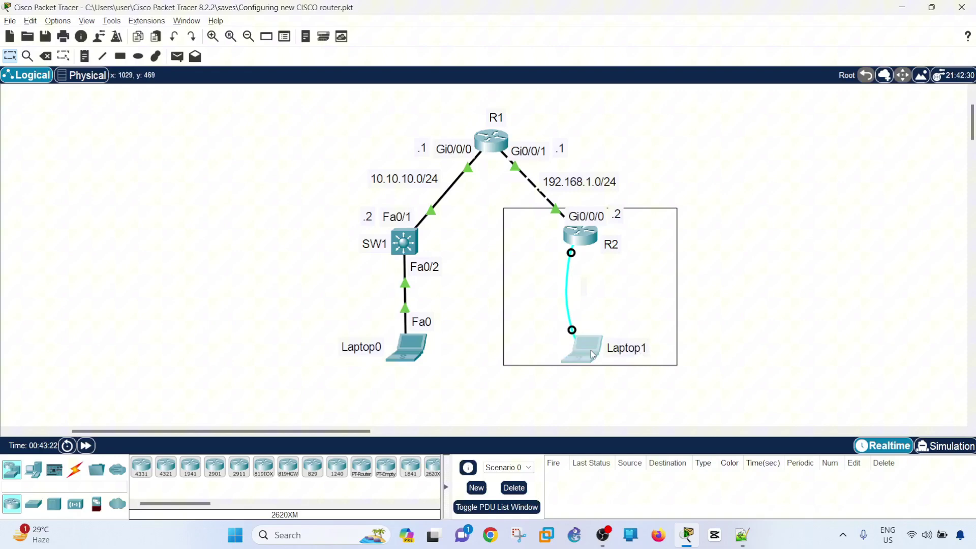
{"action": "left_click_drag", "start_coordinate": [554, 80], "coordinate": [548, 51]}
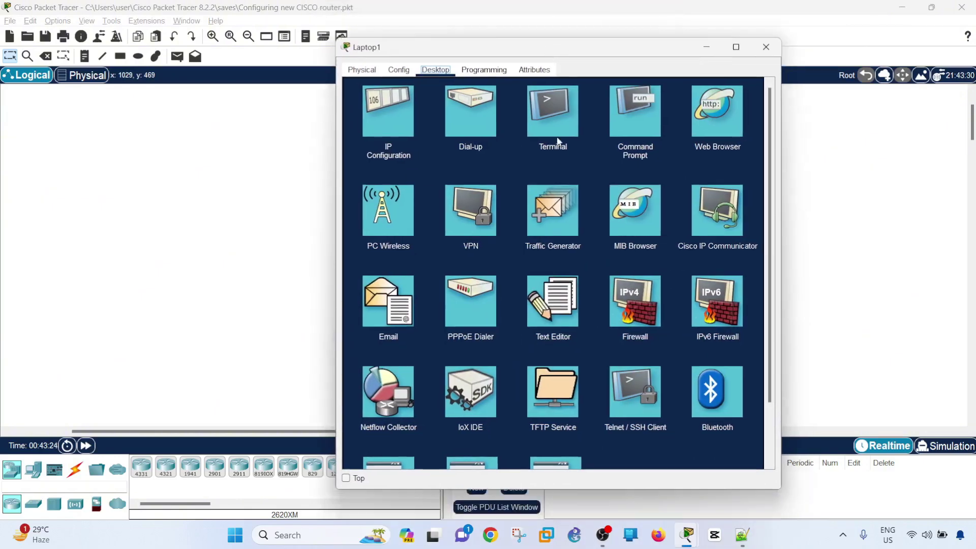
{"action": "left_click", "coordinate": [554, 121]}
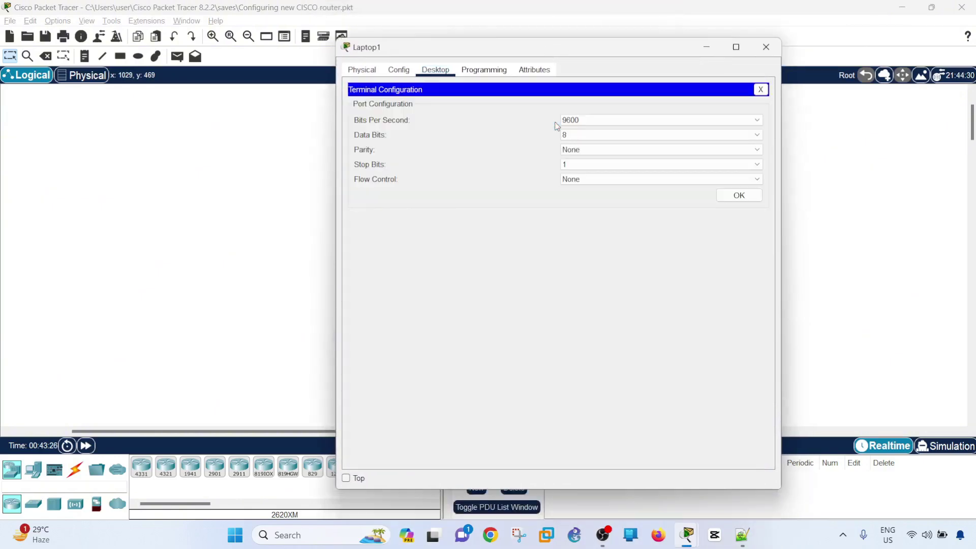
{"action": "left_click", "coordinate": [760, 88]}
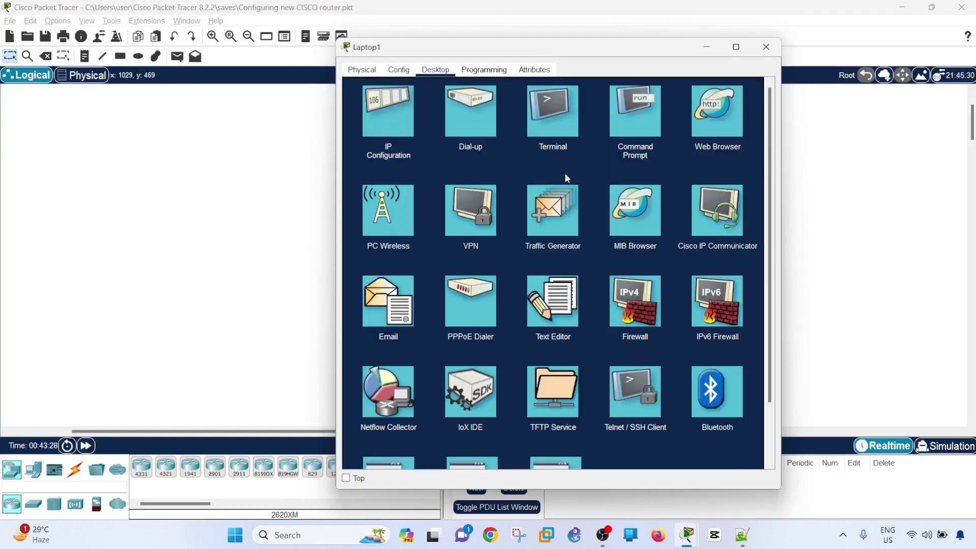
{"action": "left_click", "coordinate": [565, 127]}
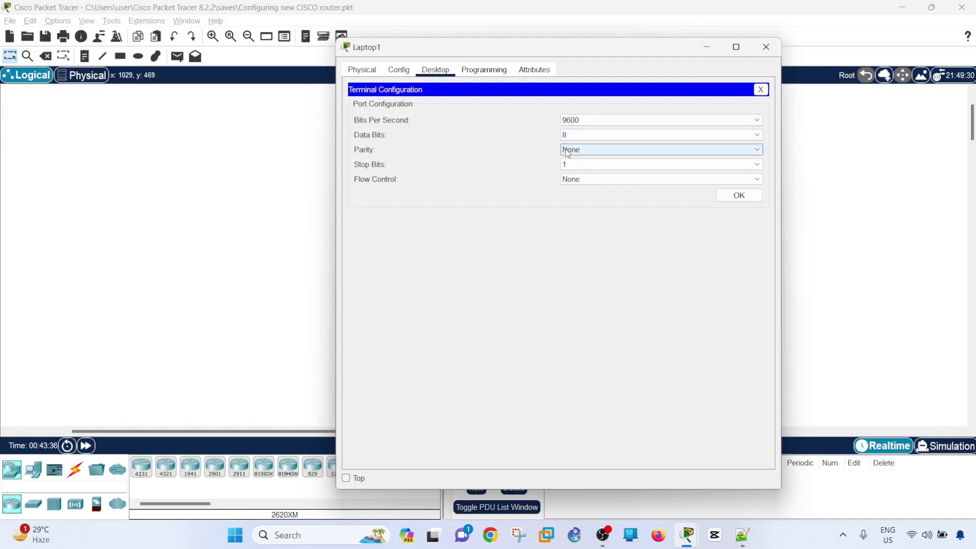
{"action": "left_click", "coordinate": [739, 195]}
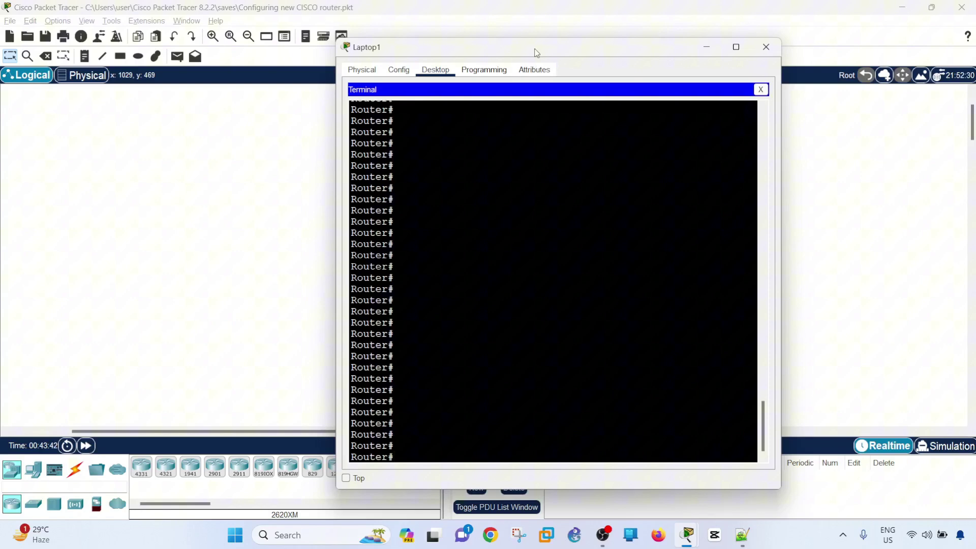
- Place the Notepad++ router notes and Laptop1's terminal side by side
{"action": "left_click_drag", "start_coordinate": [535, 52], "coordinate": [549, 29]}
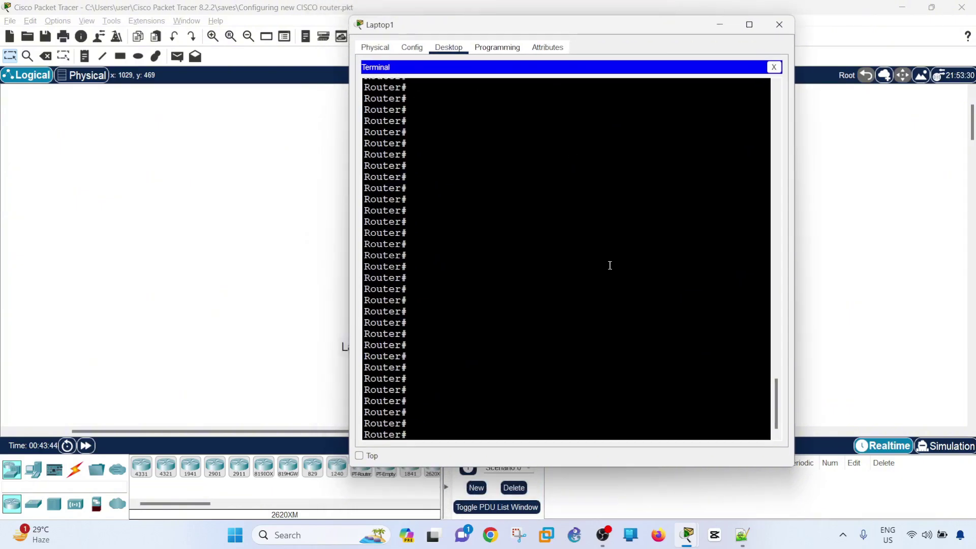
{"action": "left_click", "coordinate": [742, 535]}
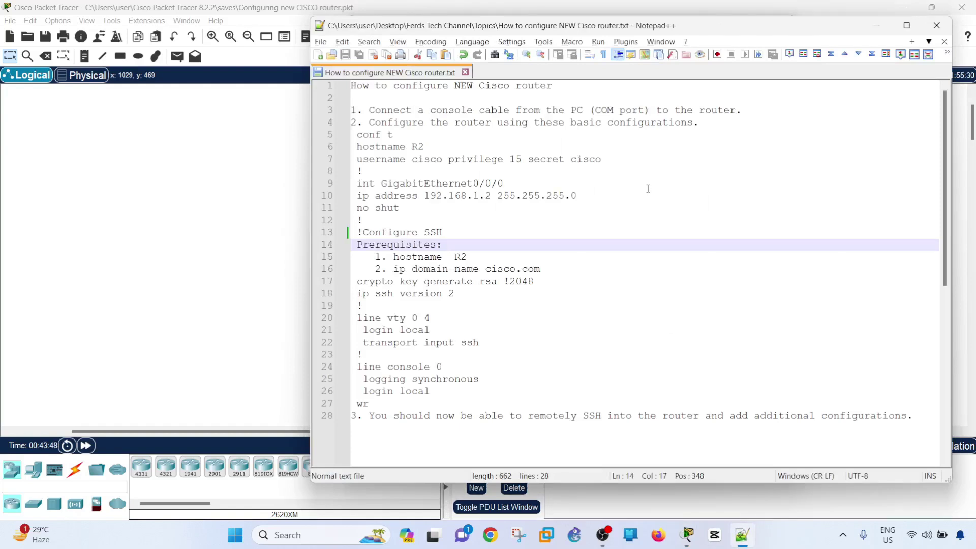
{"action": "left_click_drag", "start_coordinate": [534, 28], "coordinate": [619, 38]}
{"action": "left_click_drag", "start_coordinate": [381, 28], "coordinate": [61, 35]}
{"action": "left_click_drag", "start_coordinate": [569, 36], "coordinate": [638, 26]}
{"action": "left_click_drag", "start_coordinate": [259, 36], "coordinate": [239, 34]}
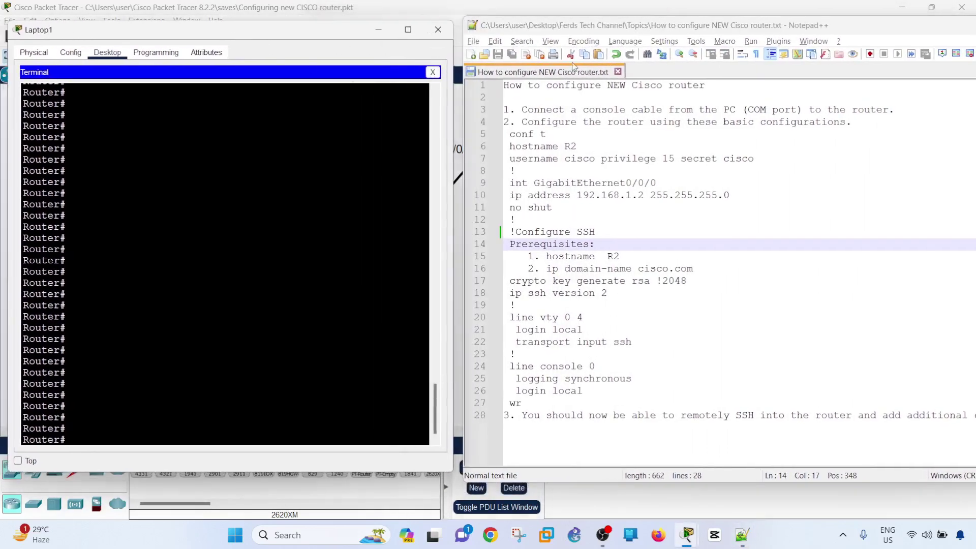
{"action": "left_click_drag", "start_coordinate": [592, 25], "coordinate": [548, 20]}
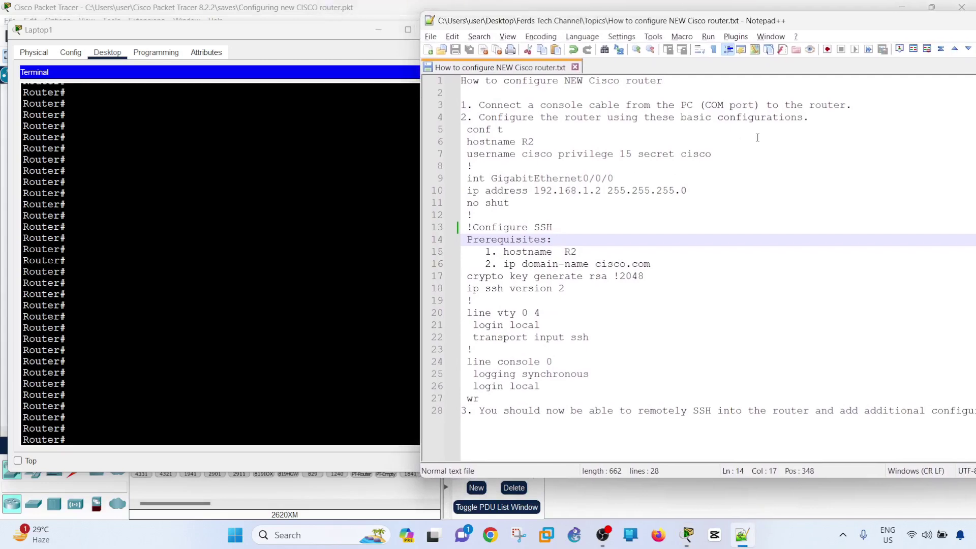
{"action": "left_click_drag", "start_coordinate": [294, 34], "coordinate": [283, 29]}
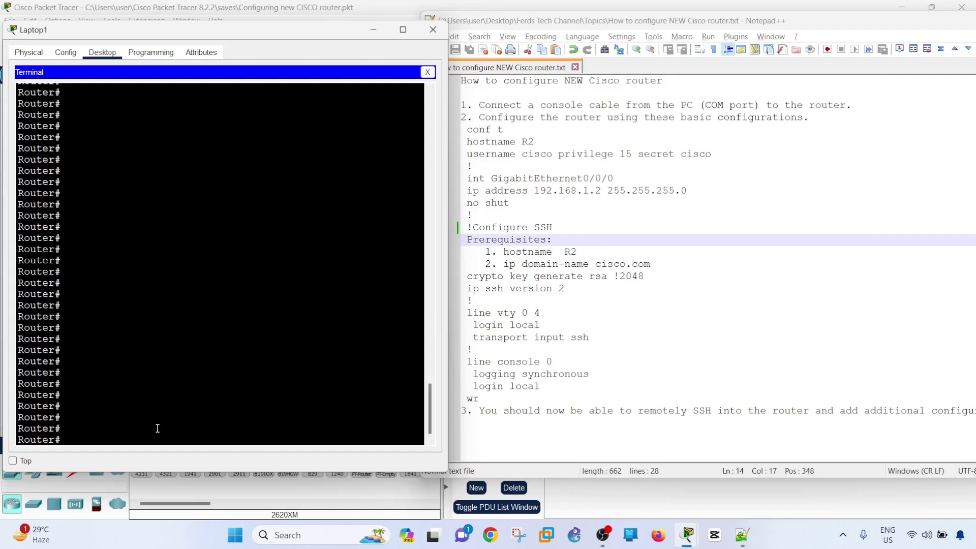
- Enter global configuration mode with conf t and set the hostname to R2
{"action": "type", "text": "conf"}
{"action": "key", "text": "BackSpace"}
{"action": "key", "text": "BackSpace"}
{"action": "type", "text": "f"}
{"action": "key", "text": "BackSpace"}
{"action": "key", "text": "BackSpace"}
{"action": "type", "text": "onf t"}
{"action": "key", "text": "BackSpace"}
{"action": "key", "text": "Return"}
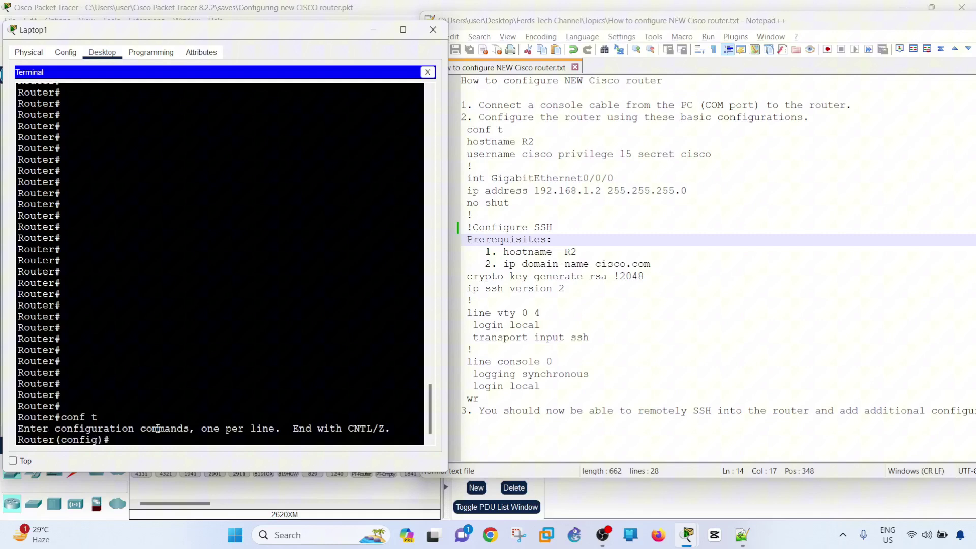
{"action": "type", "text": "hostname R2"}
{"action": "key", "text": "Return"}
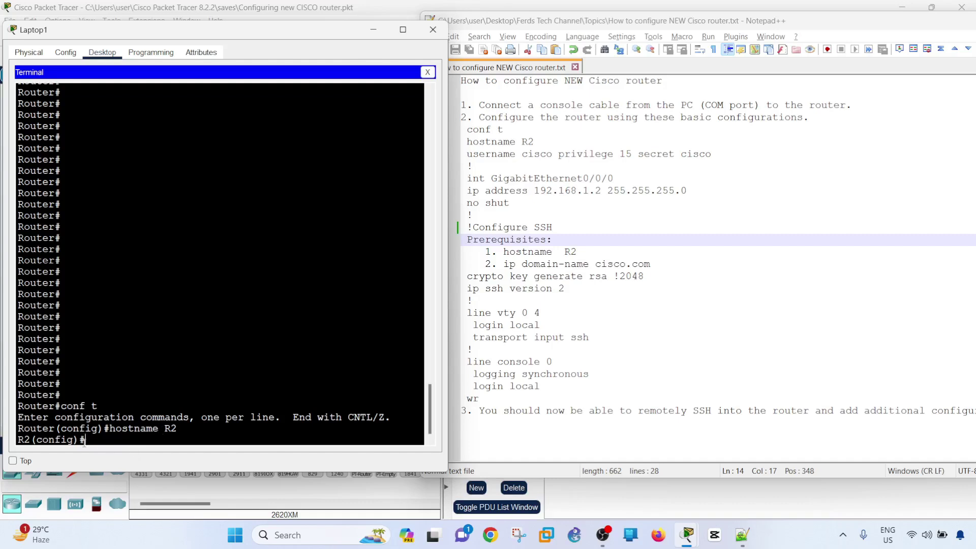
- Paste the username line from the notes to create a privilege-15 local user with a secret
{"action": "double_click", "coordinate": [32, 438]}
{"action": "left_click", "coordinate": [170, 436]}
{"action": "left_click_drag", "start_coordinate": [712, 154], "coordinate": [467, 153]}
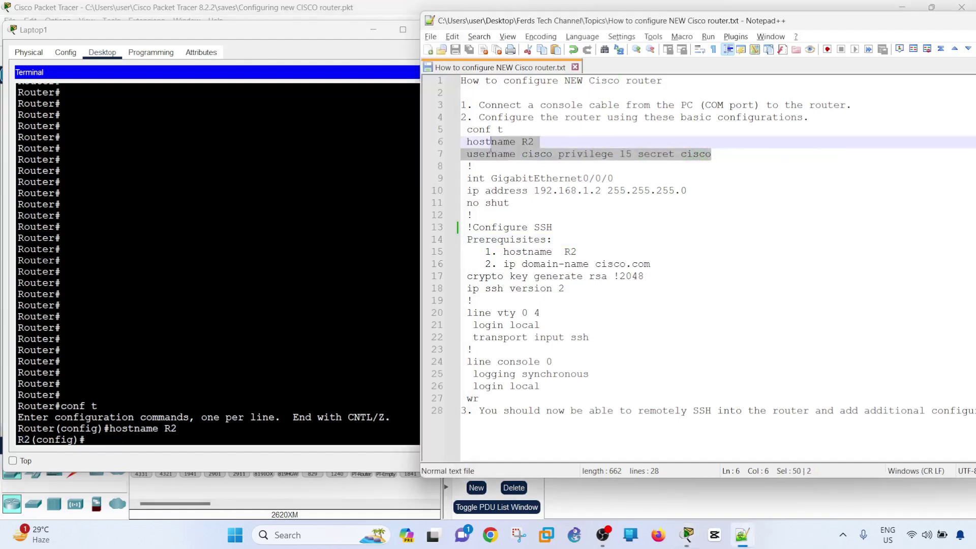
{"action": "key", "text": "ctrl+c"}
{"action": "left_click", "coordinate": [279, 283]}
{"action": "right_click", "coordinate": [279, 283]}
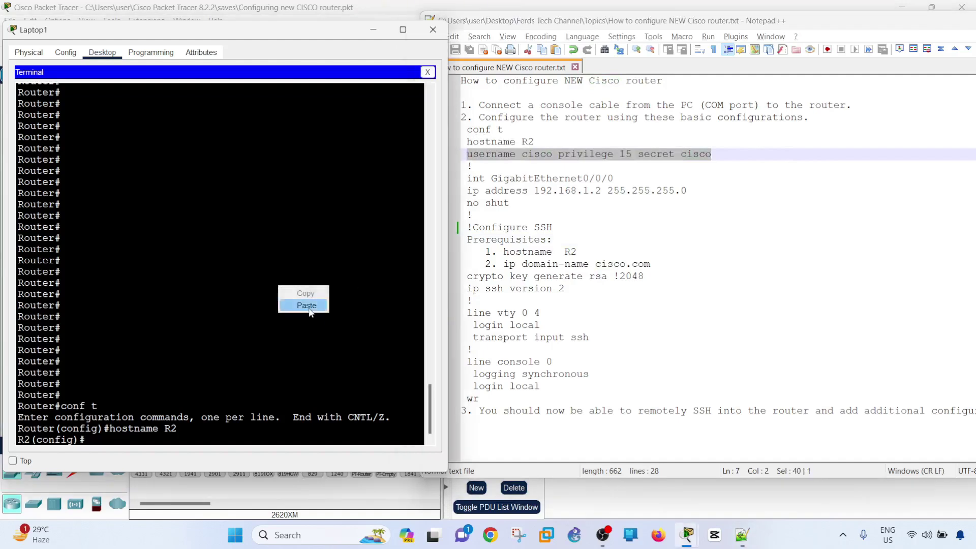
{"action": "left_click", "coordinate": [304, 305]}
{"action": "key", "text": "Return"}
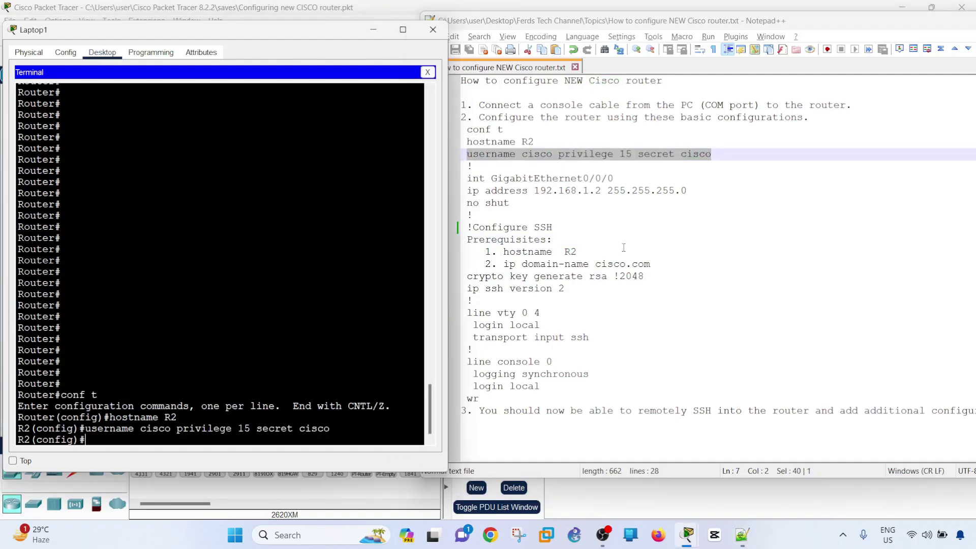
- Leave config mode with end and list interface status with show ip int br
{"action": "type", "text": "end"}
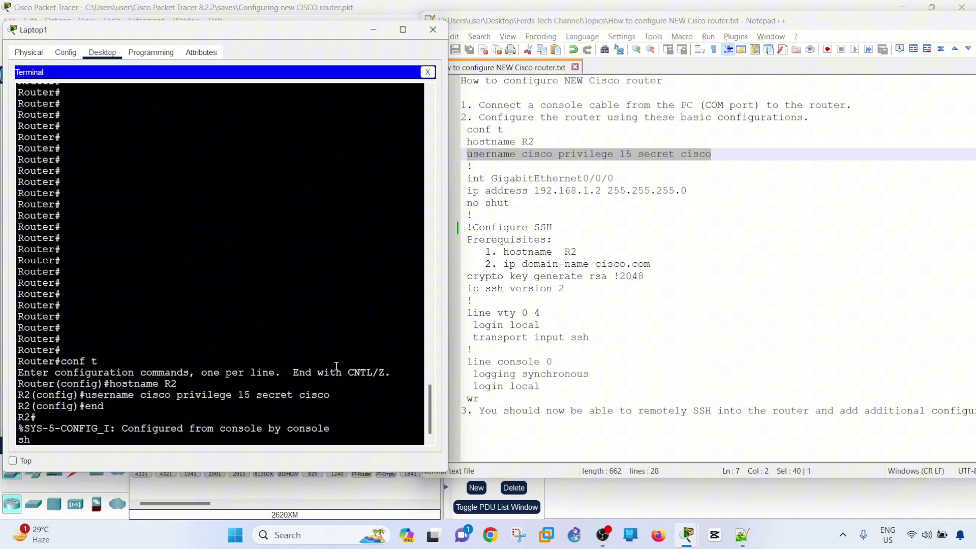
{"action": "type", "text": "ow ip int br"}
{"action": "key", "text": "Return"}
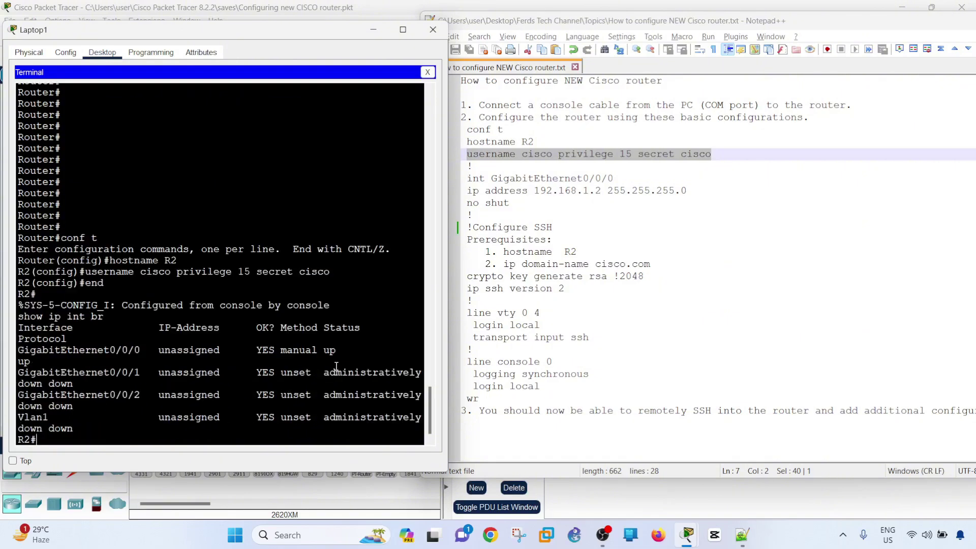
{"action": "left_click_drag", "start_coordinate": [442, 288], "coordinate": [502, 288]}
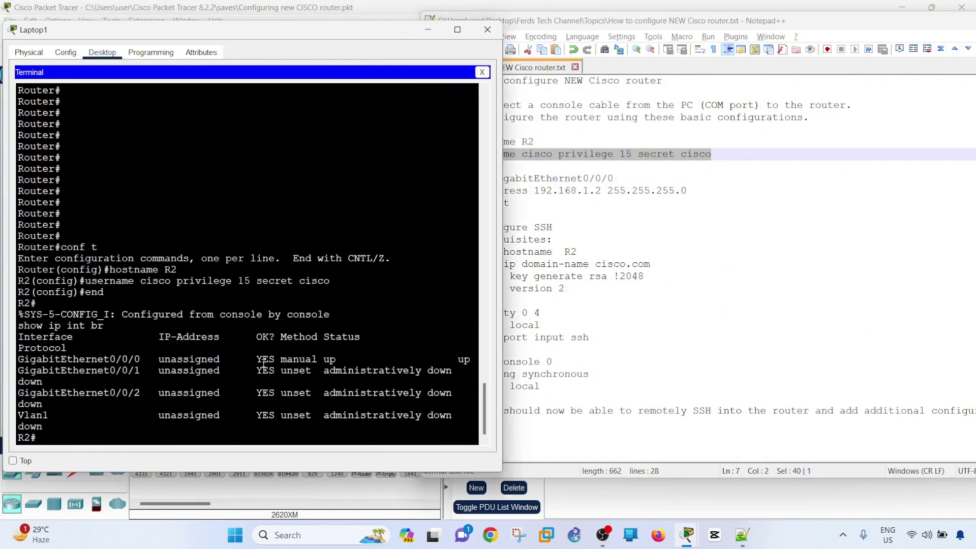
- Copy the interface, ip address and no shutdown lines from the notes
{"action": "left_click", "coordinate": [580, 277]}
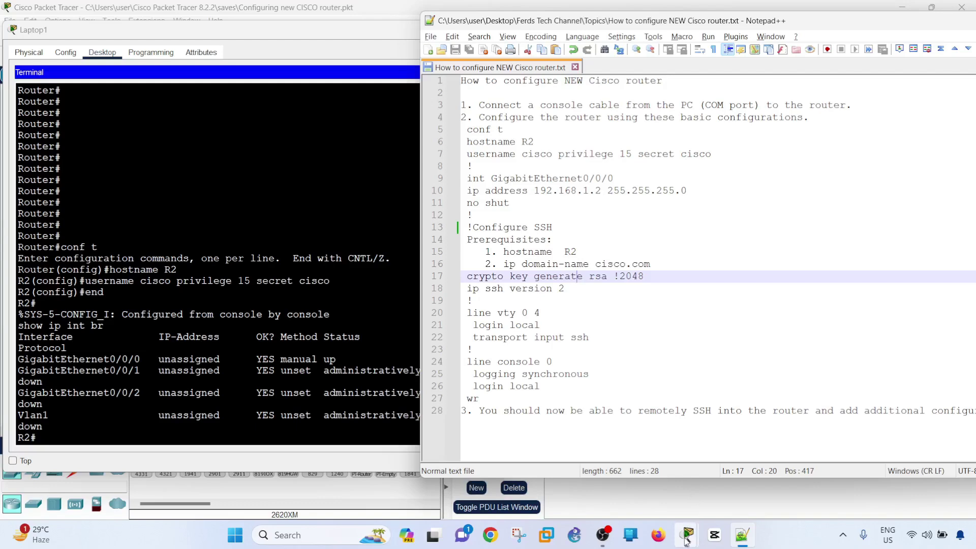
{"action": "mouse_move", "coordinate": [687, 534]}
{"action": "left_click", "coordinate": [762, 488]}
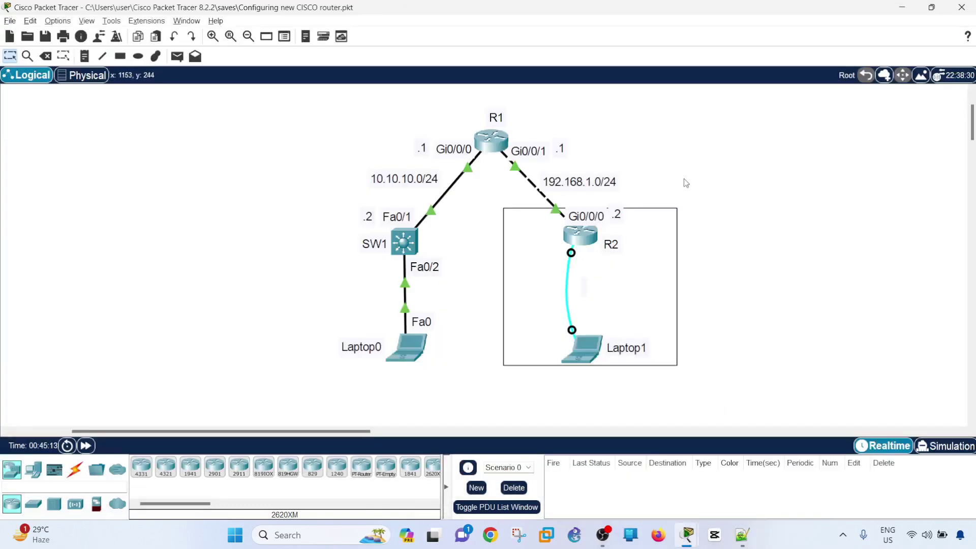
{"action": "key", "text": "alt+Tab"}
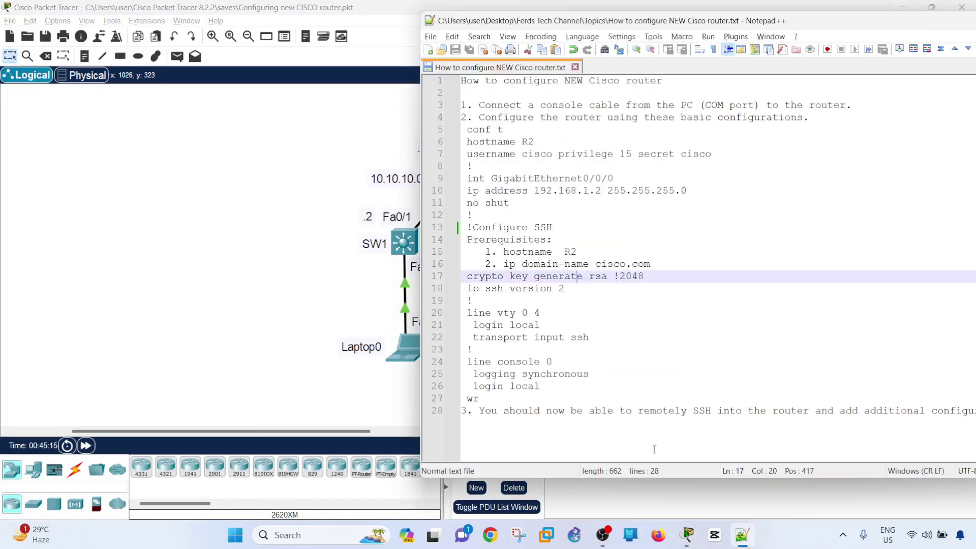
{"action": "mouse_move", "coordinate": [687, 536]}
{"action": "left_click", "coordinate": [752, 457]}
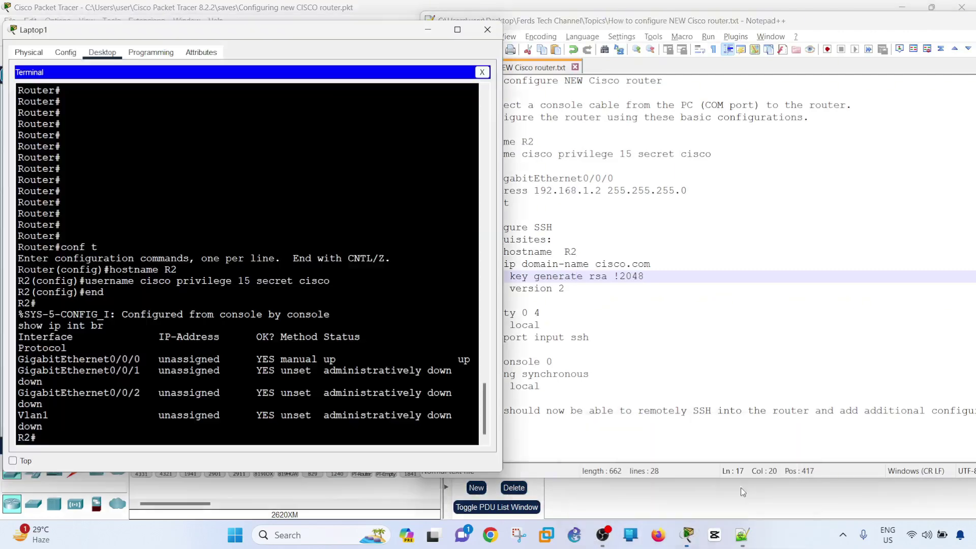
{"action": "left_click", "coordinate": [637, 333]}
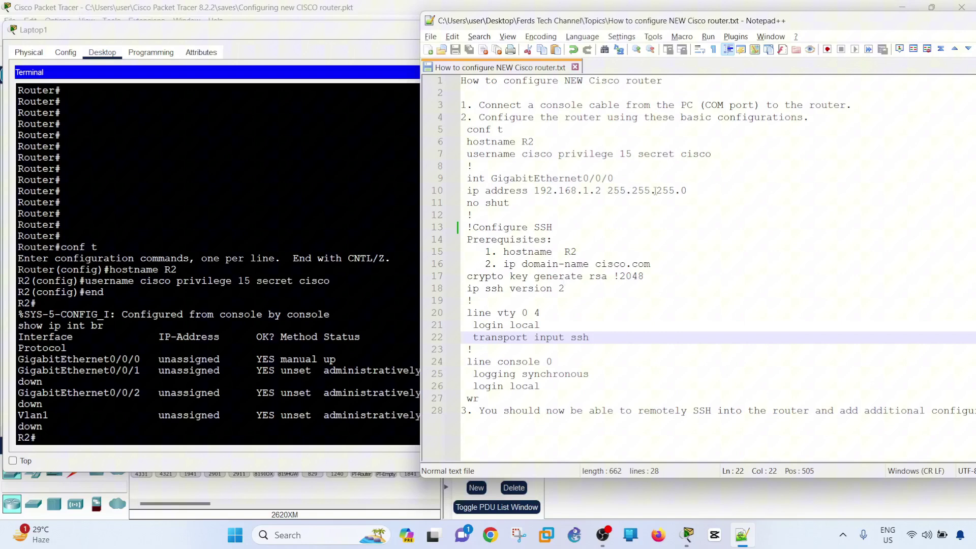
{"action": "left_click_drag", "start_coordinate": [695, 189], "coordinate": [440, 178]}
{"action": "left_click", "coordinate": [246, 358]}
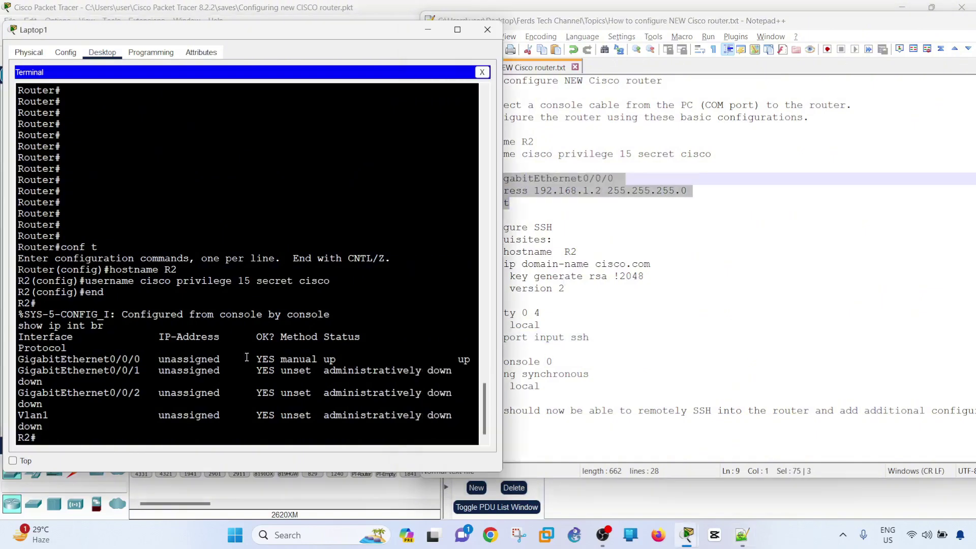
- Run the pasted commands in conf t, giving Gi0/0/0 192.168.1.2 255.255.255.0, no shutdown
{"action": "type", "text": "conf t"}
{"action": "key", "text": "Return"}
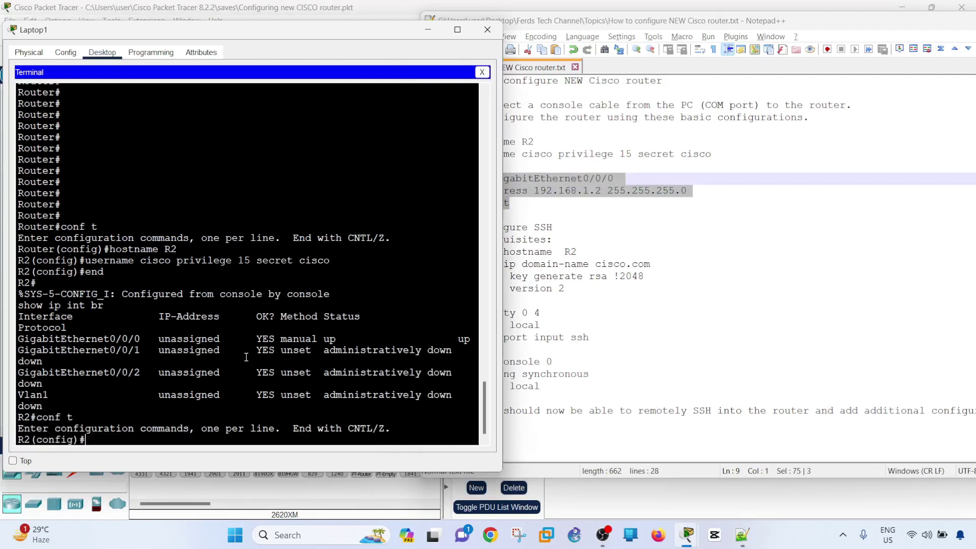
{"action": "right_click", "coordinate": [232, 312]}
{"action": "left_click", "coordinate": [263, 327]}
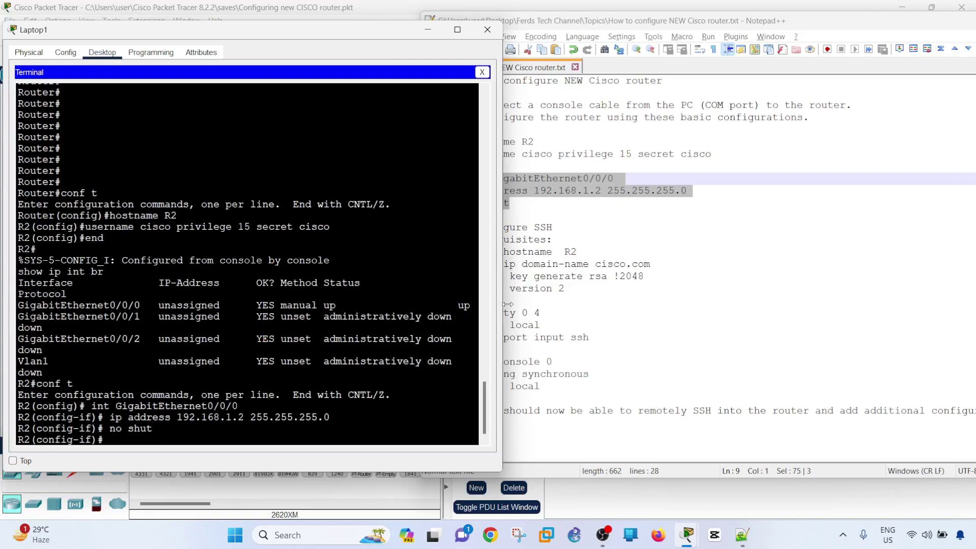
{"action": "left_click", "coordinate": [603, 306]}
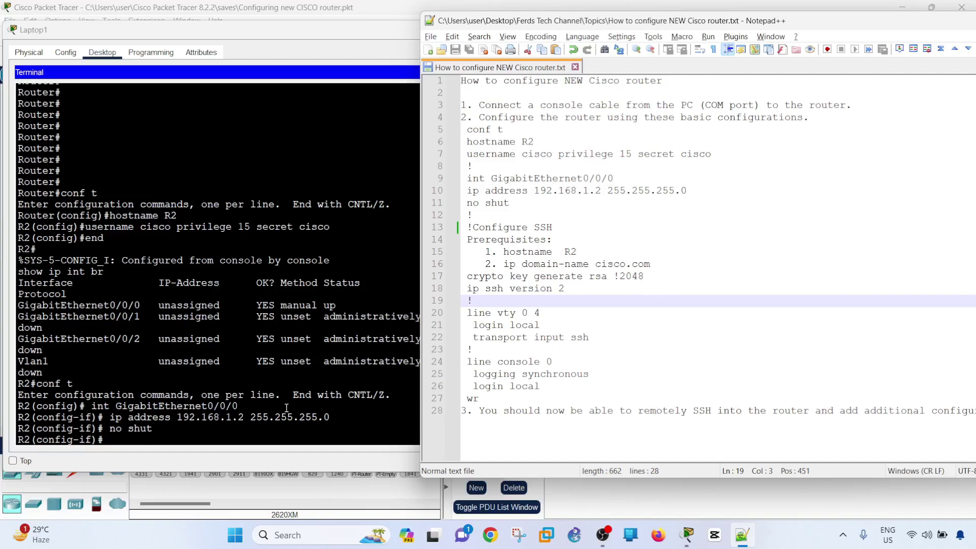
{"action": "left_click", "coordinate": [211, 439]}
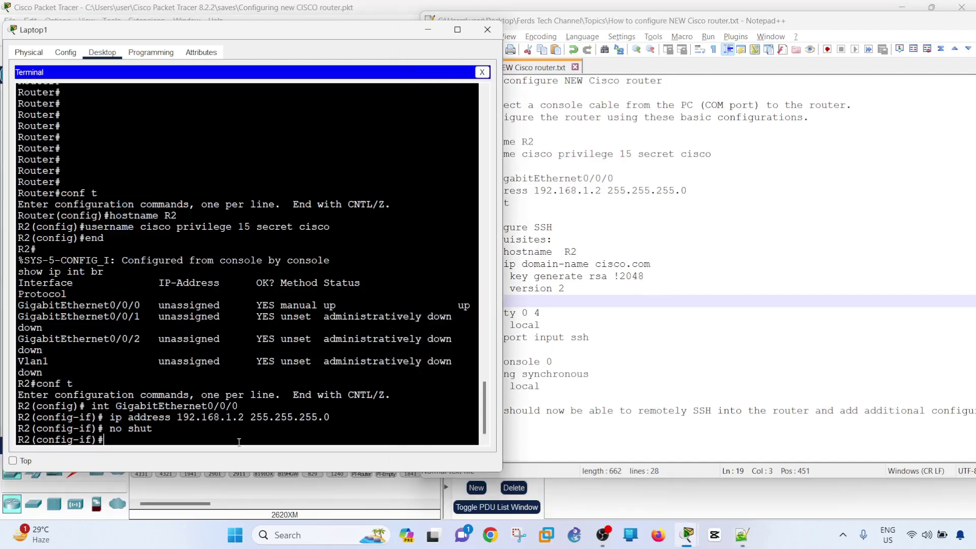
- Exit configuration mode and try running crypto key generate rsa from the notes
{"action": "left_click", "coordinate": [667, 325]}
{"action": "left_click_drag", "start_coordinate": [608, 276], "coordinate": [467, 278]}
{"action": "left_click", "coordinate": [297, 370]}
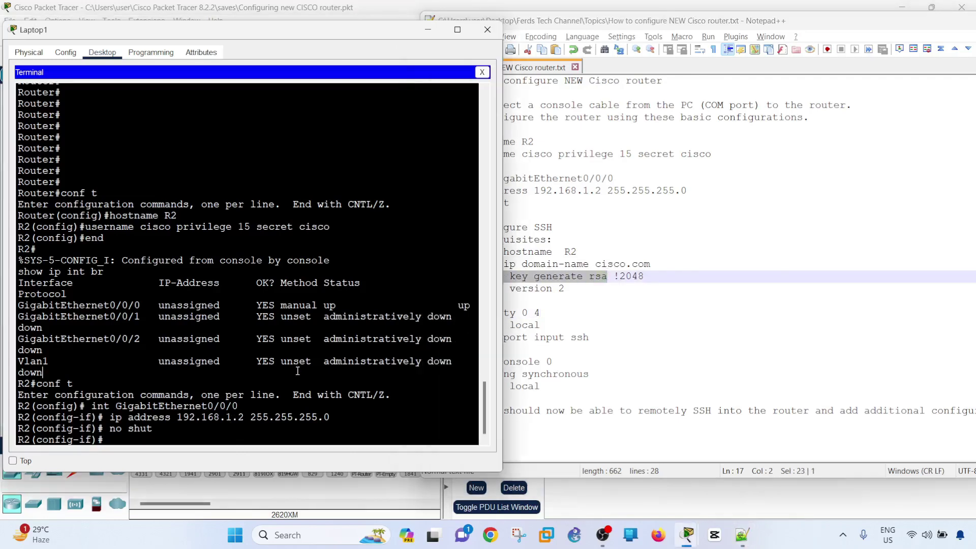
{"action": "type", "text": "exit"}
{"action": "key", "text": "Return"}
{"action": "right_click", "coordinate": [318, 353]}
{"action": "left_click", "coordinate": [336, 372]}
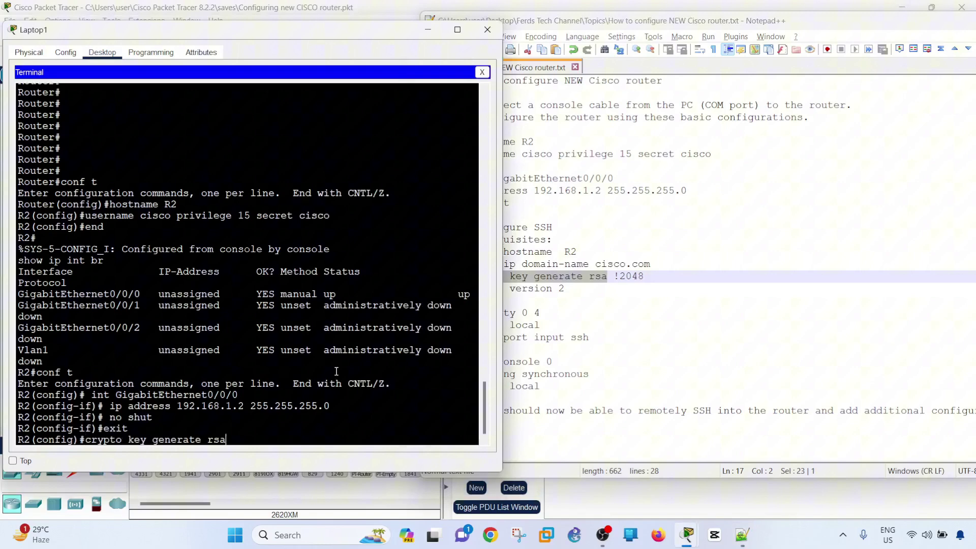
{"action": "key", "text": "Return"}
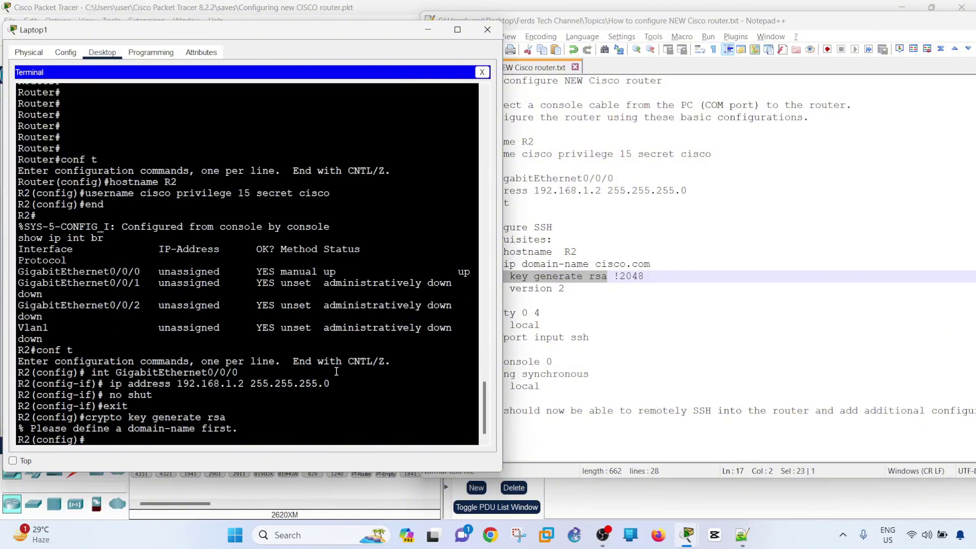
{"action": "key", "text": "Up"}
- Set R2's domain name to cisco.com with ip domain-name cisco.com
{"action": "left_click", "coordinate": [756, 305]}
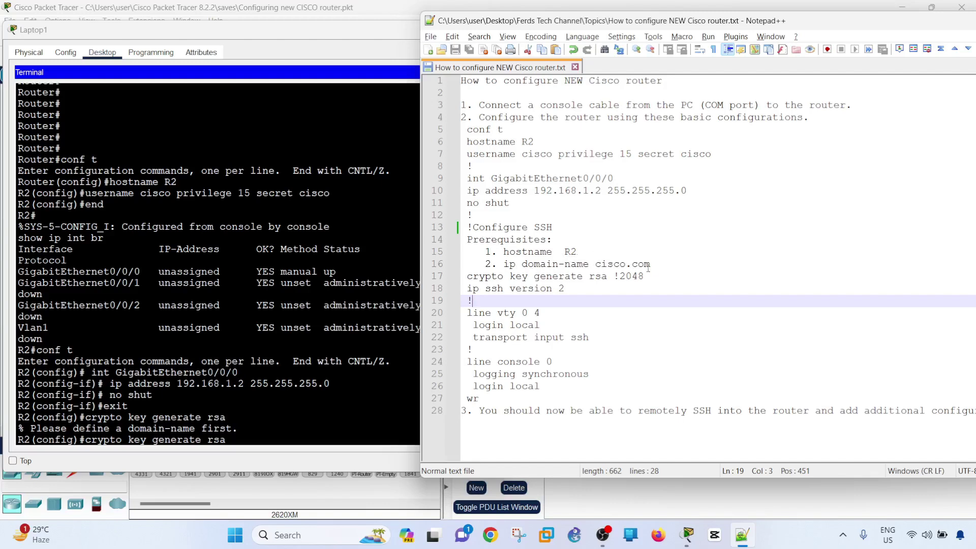
{"action": "left_click_drag", "start_coordinate": [650, 265], "coordinate": [504, 264]}
{"action": "key", "text": "ctrl+c"}
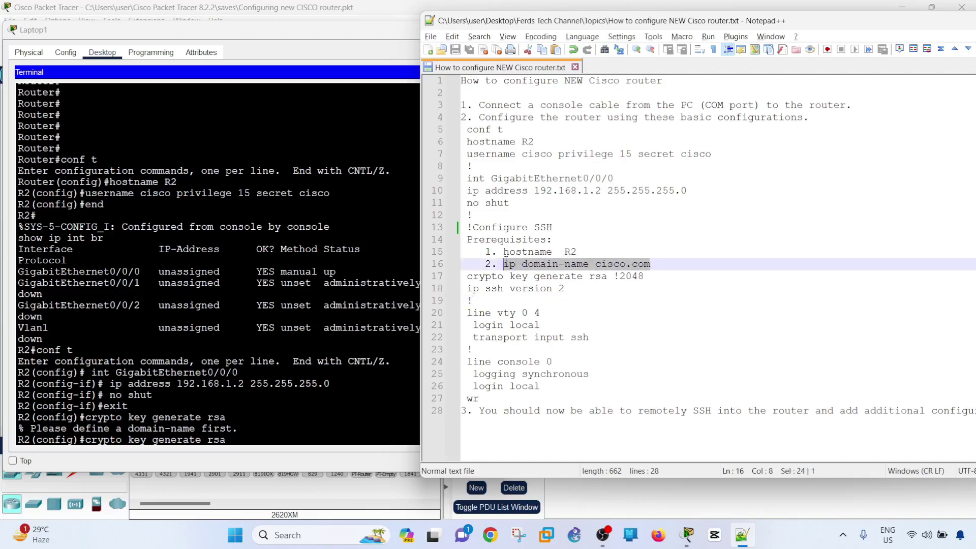
{"action": "left_click", "coordinate": [279, 371]}
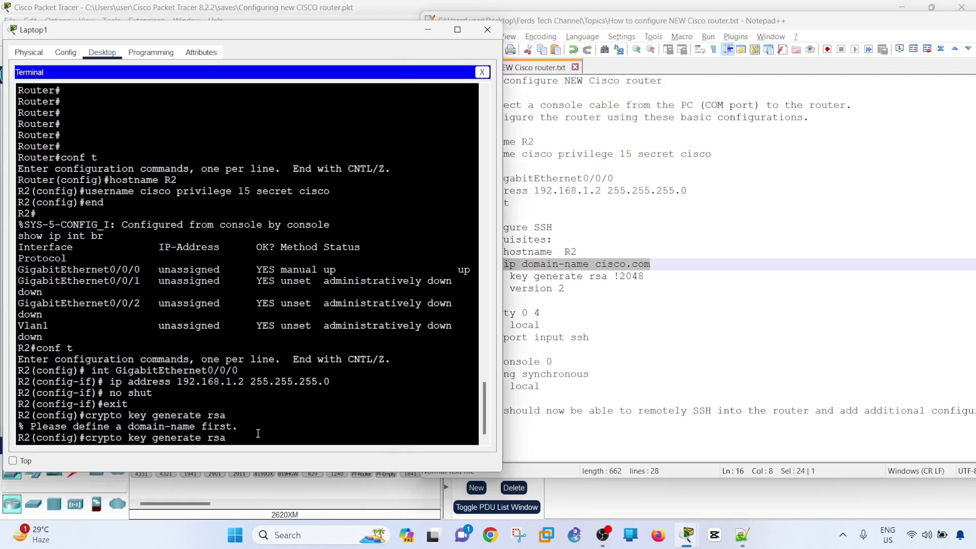
{"action": "key", "text": "BackSpace"}
{"action": "key", "text": "BackSpace"}
{"action": "key", "text": "BackSpace"}
{"action": "key", "text": "BackSpace"}
{"action": "key", "text": "BackSpace"}
{"action": "key", "text": "BackSpace"}
{"action": "key", "text": "BackSpace"}
{"action": "key", "text": "BackSpace"}
{"action": "key", "text": "BackSpace"}
{"action": "key", "text": "BackSpace"}
{"action": "key", "text": "BackSpace"}
{"action": "key", "text": "BackSpace"}
{"action": "key", "text": "BackSpace"}
{"action": "key", "text": "BackSpace"}
{"action": "key", "text": "BackSpace"}
{"action": "key", "text": "BackSpace"}
{"action": "key", "text": "BackSpace"}
{"action": "key", "text": "BackSpace"}
{"action": "key", "text": "BackSpace"}
{"action": "key", "text": "BackSpace"}
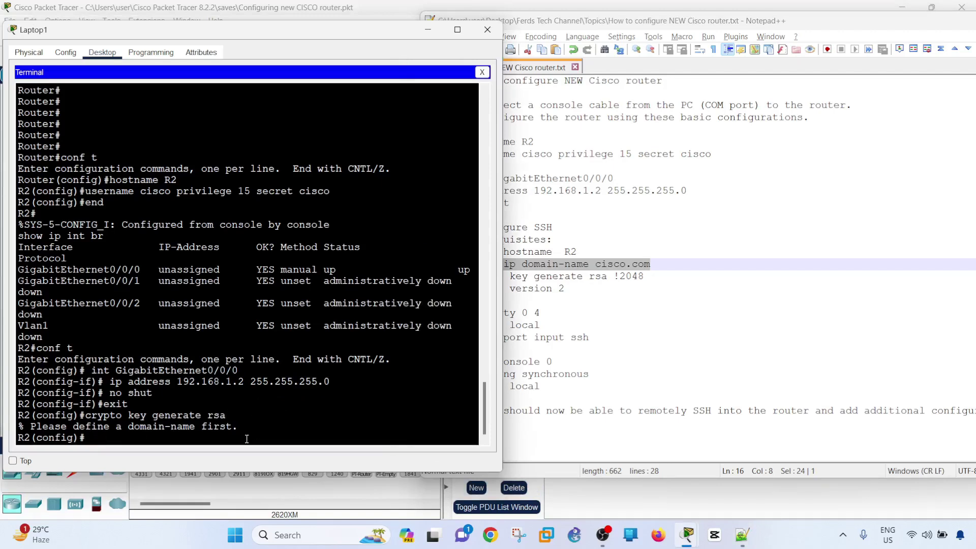
{"action": "right_click", "coordinate": [259, 393]}
{"action": "left_click", "coordinate": [287, 411]}
{"action": "key", "text": "Return"}
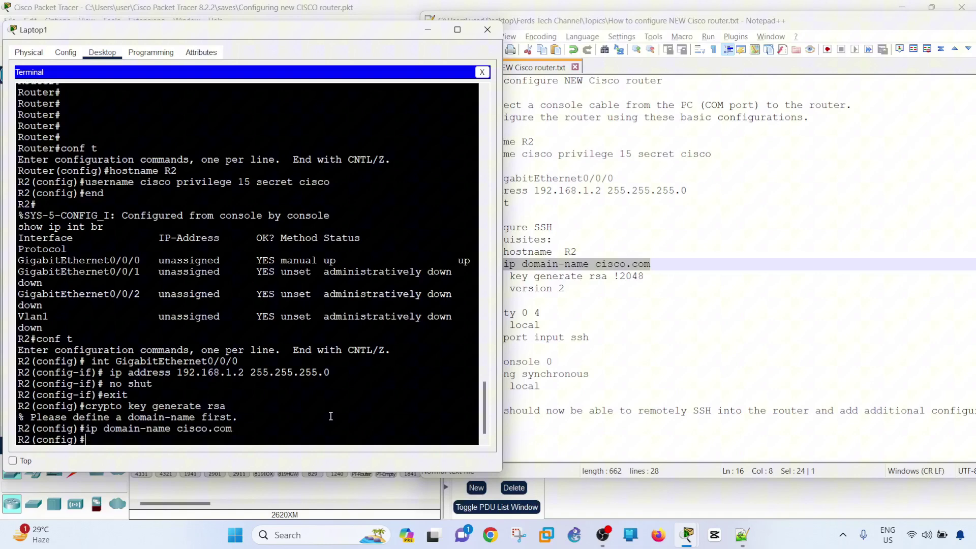
- Generate 2048-bit RSA keys with crypto key generate rsa, answering yes to replace the existing keys
{"action": "left_click", "coordinate": [613, 363]}
{"action": "left_click_drag", "start_coordinate": [607, 276], "coordinate": [467, 276]}
{"action": "left_click", "coordinate": [316, 326]}
{"action": "right_click", "coordinate": [316, 325]}
{"action": "left_click", "coordinate": [336, 346]}
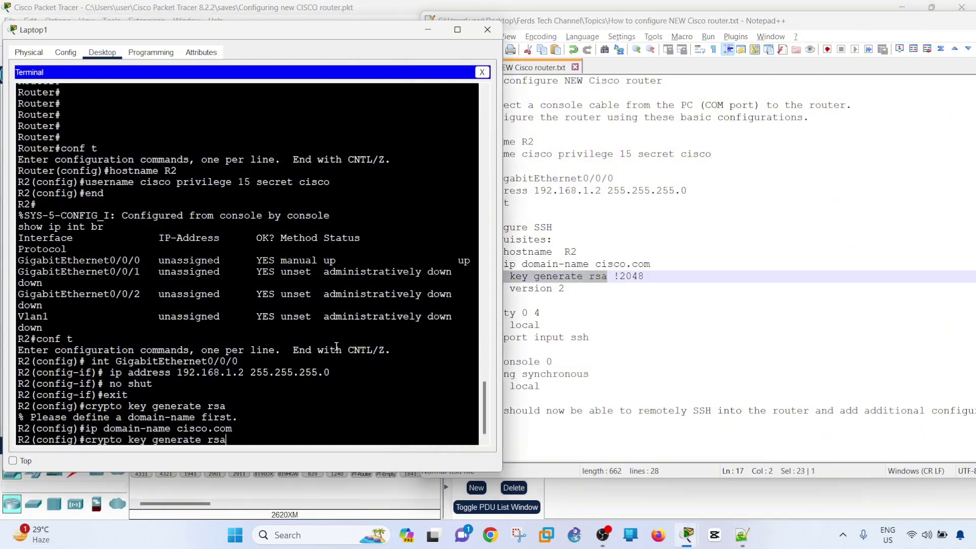
{"action": "key", "text": "Return"}
{"action": "type", "text": "y"}
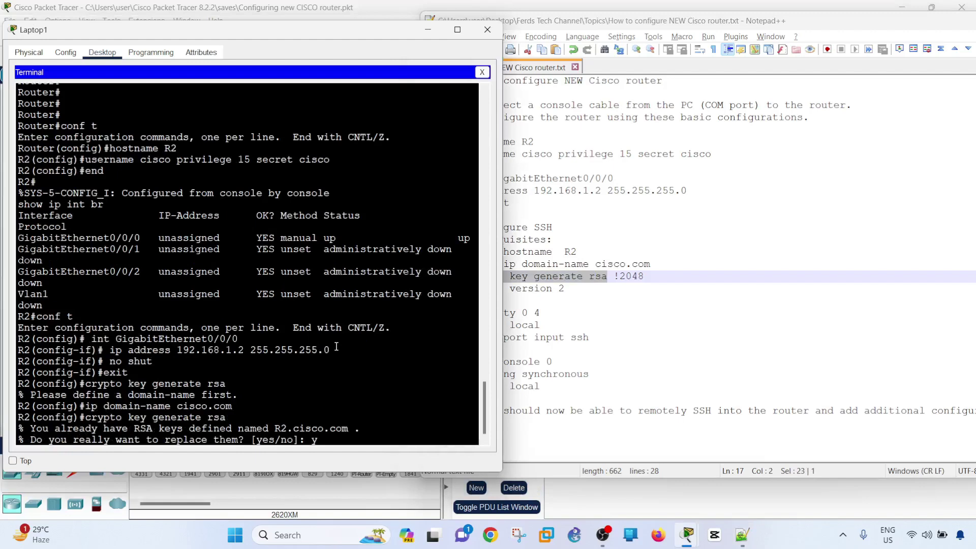
{"action": "type", "text": "es"}
{"action": "key", "text": "Return"}
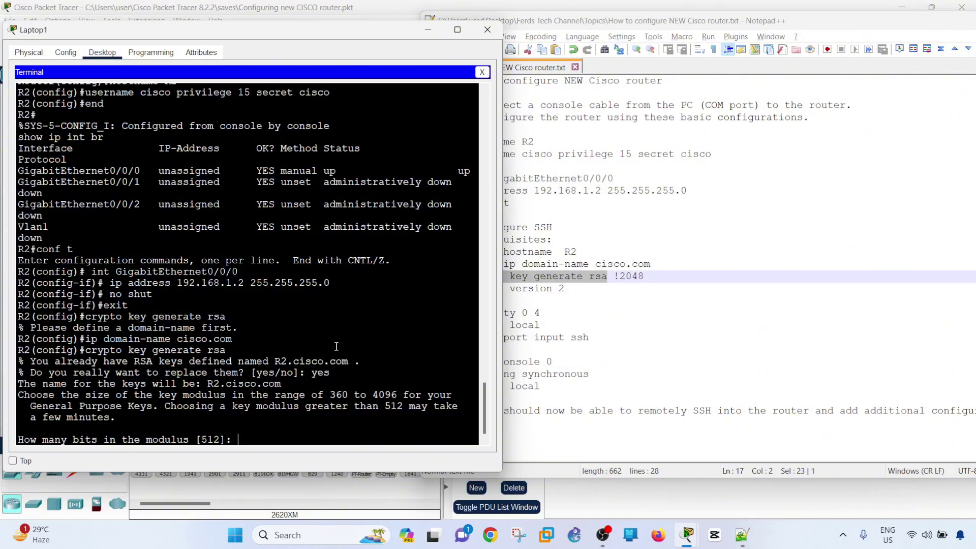
{"action": "type", "text": "2048"}
{"action": "key", "text": "Return"}
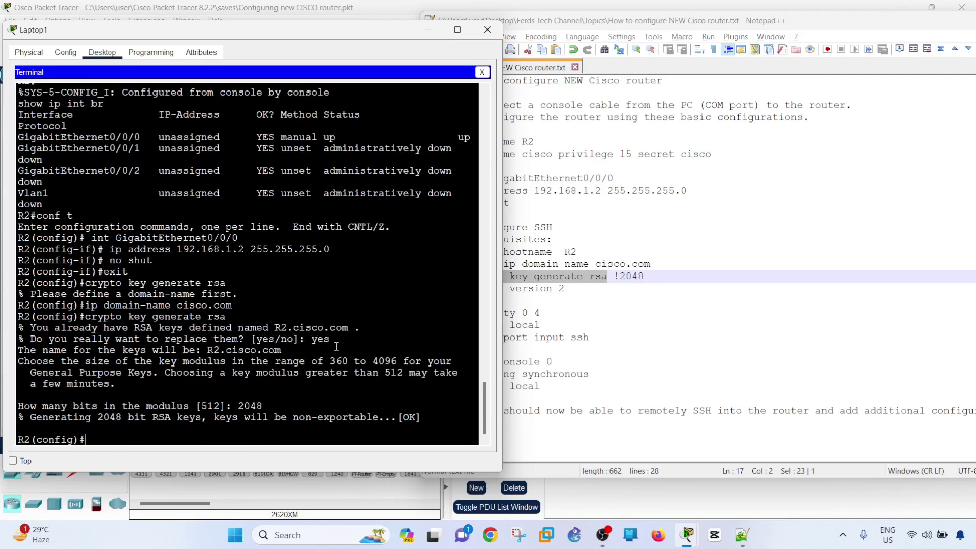
- Enable SSH version 2 on R2 with ip ssh version 2
{"action": "left_click", "coordinate": [708, 342]}
{"action": "left_click_drag", "start_coordinate": [563, 289], "coordinate": [467, 289]}
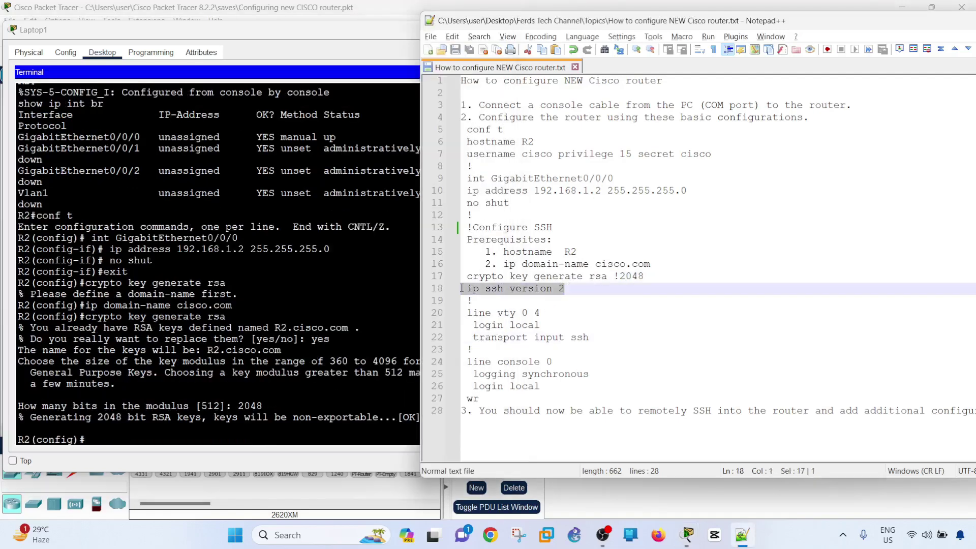
{"action": "right_click", "coordinate": [294, 361]}
{"action": "left_click", "coordinate": [313, 379]}
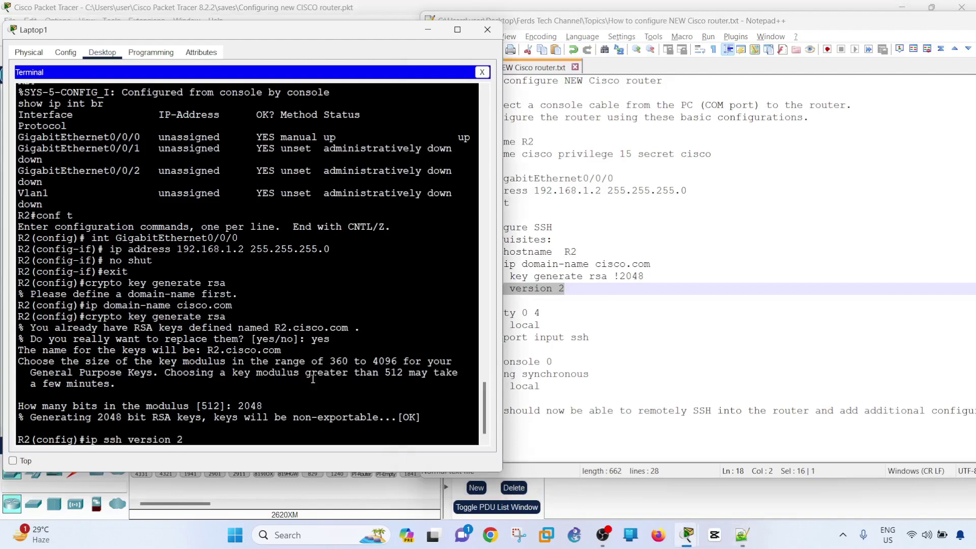
{"action": "key", "text": "Return"}
{"action": "left_click", "coordinate": [537, 351]}
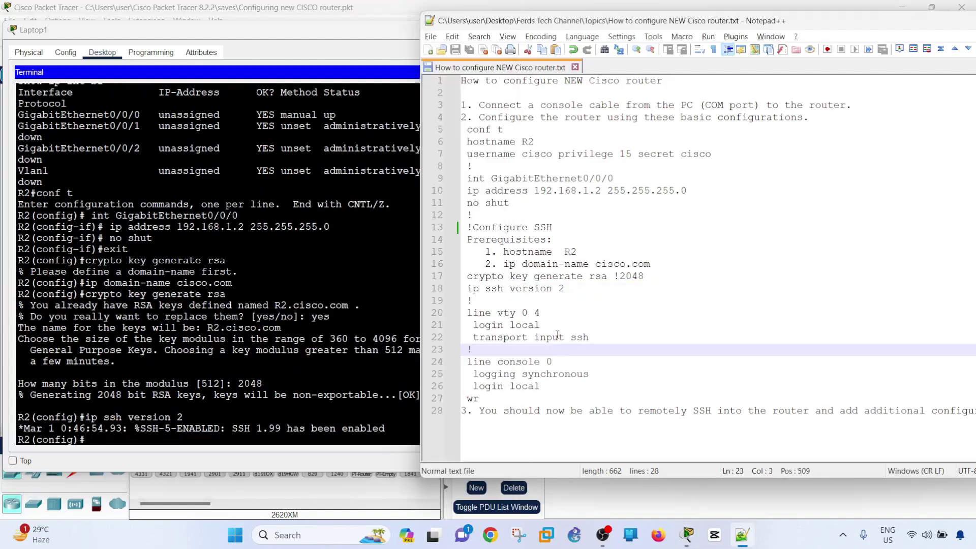
{"action": "left_click", "coordinate": [386, 41]}
{"action": "left_click_drag", "start_coordinate": [373, 40], "coordinate": [374, 31]}
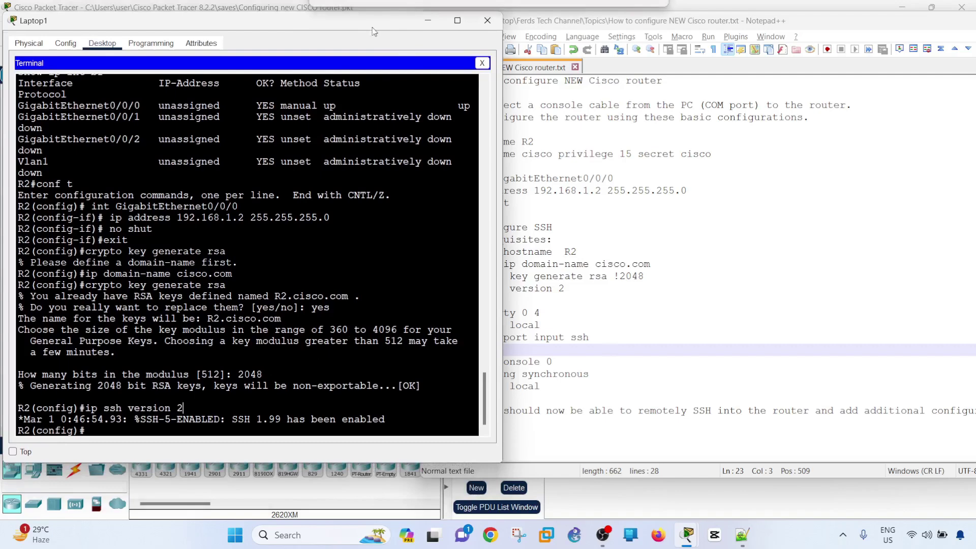
{"action": "left_click", "coordinate": [665, 229]}
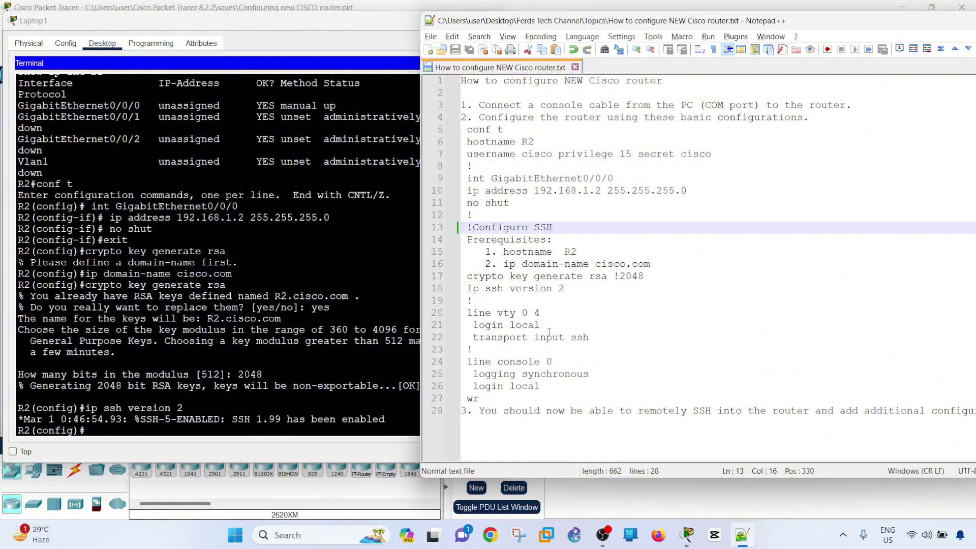
- Enter line vty 0 4 and require login local on the vty lines
{"action": "left_click_drag", "start_coordinate": [551, 314], "coordinate": [467, 314]}
{"action": "key", "text": "ctrl+c"}
{"action": "left_click", "coordinate": [367, 370]}
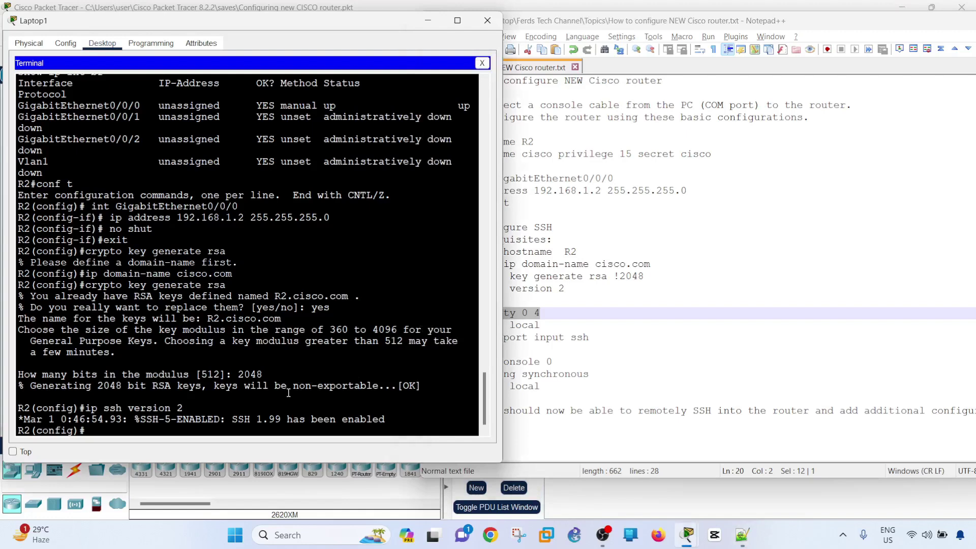
{"action": "right_click", "coordinate": [288, 389]}
{"action": "left_click", "coordinate": [308, 416]}
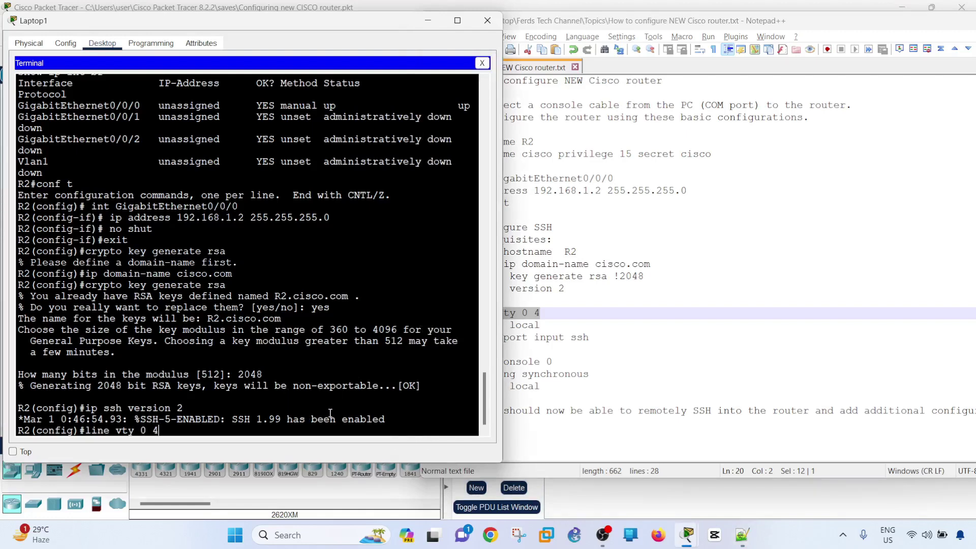
{"action": "key", "text": "Return"}
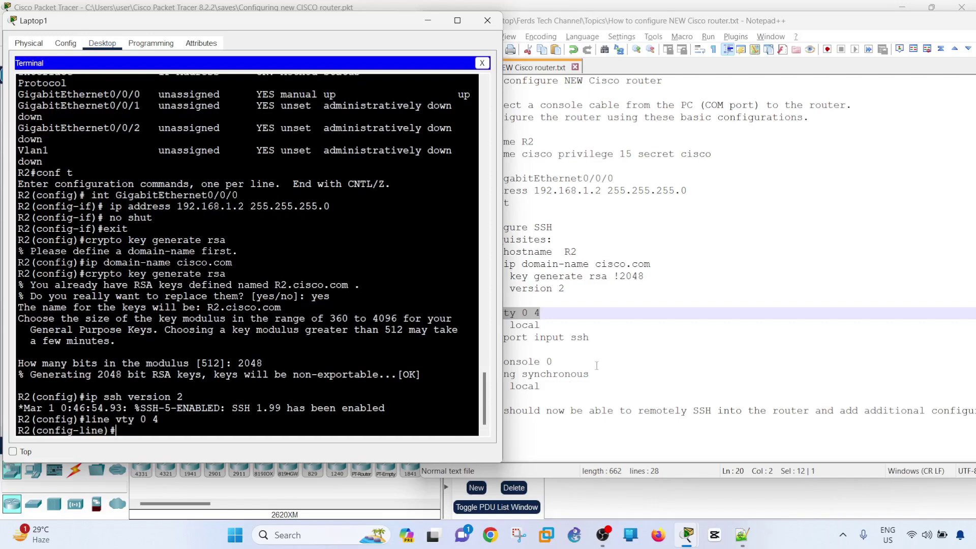
{"action": "left_click", "coordinate": [596, 366]}
{"action": "left_click_drag", "start_coordinate": [540, 325], "coordinate": [474, 325]}
{"action": "key", "text": "ctrl+c"}
{"action": "right_click", "coordinate": [313, 334]}
{"action": "left_click", "coordinate": [330, 354]}
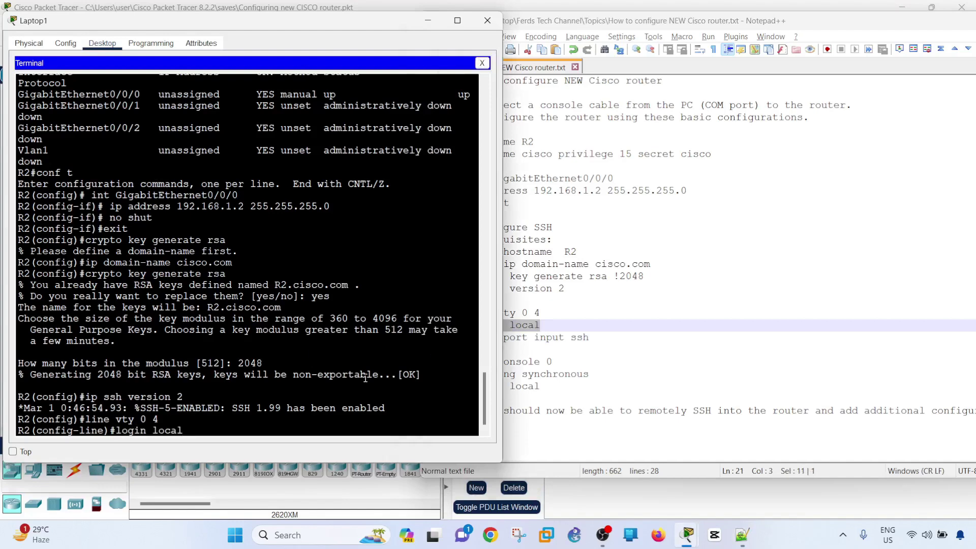
{"action": "key", "text": "Return"}
- Restrict vty access to SSH only with transport input ssh
{"action": "left_click", "coordinate": [594, 348]}
{"action": "left_click_drag", "start_coordinate": [589, 337], "coordinate": [353, 341]}
{"action": "key", "text": "ctrl+c"}
{"action": "right_click", "coordinate": [313, 296]}
{"action": "left_click", "coordinate": [343, 318]}
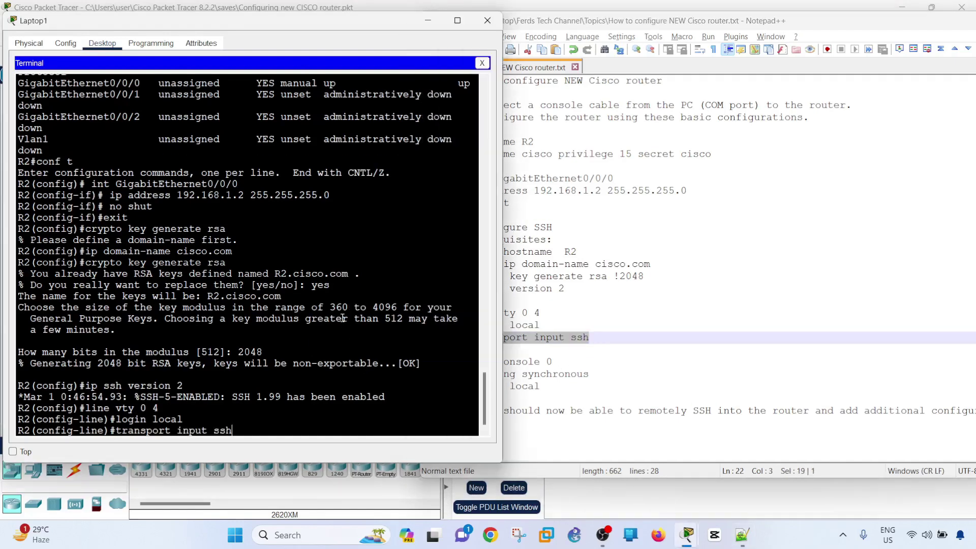
{"action": "key", "text": "Return"}
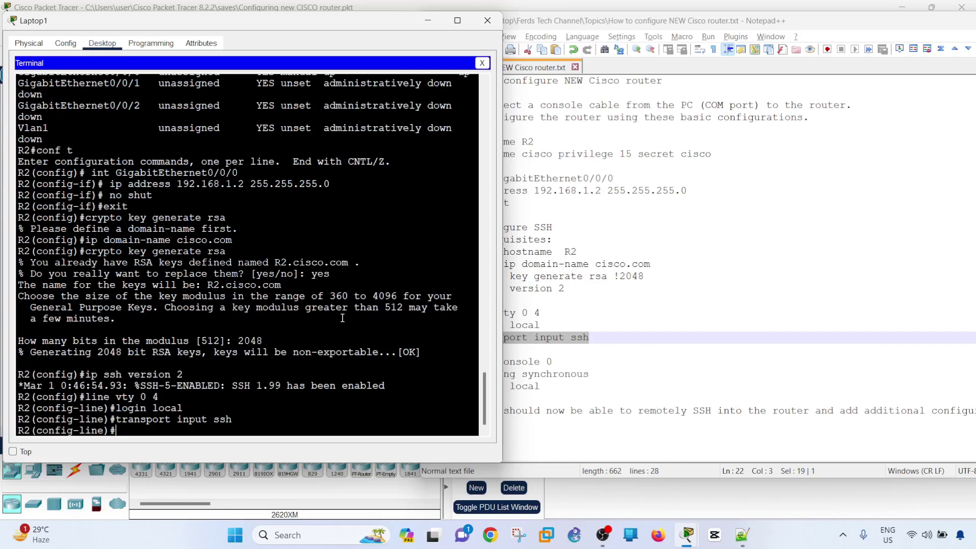
- Enter line console 0 and enable logging synchronous
{"action": "left_click_drag", "start_coordinate": [552, 361], "coordinate": [464, 366]}
{"action": "right_click", "coordinate": [319, 323]}
{"action": "left_click", "coordinate": [355, 344]}
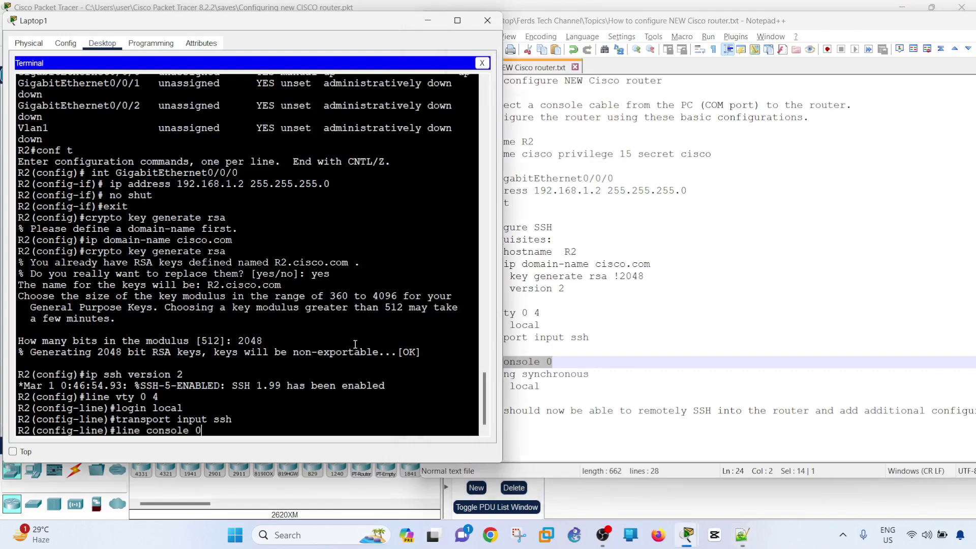
{"action": "key", "text": "Return"}
{"action": "left_click", "coordinate": [701, 353]}
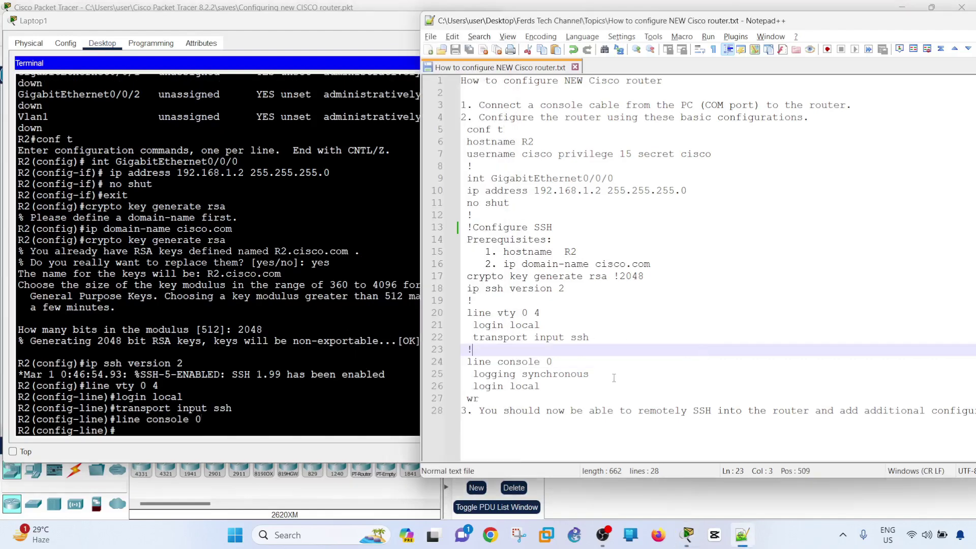
{"action": "left_click_drag", "start_coordinate": [614, 378], "coordinate": [471, 376]}
{"action": "right_click", "coordinate": [324, 348]}
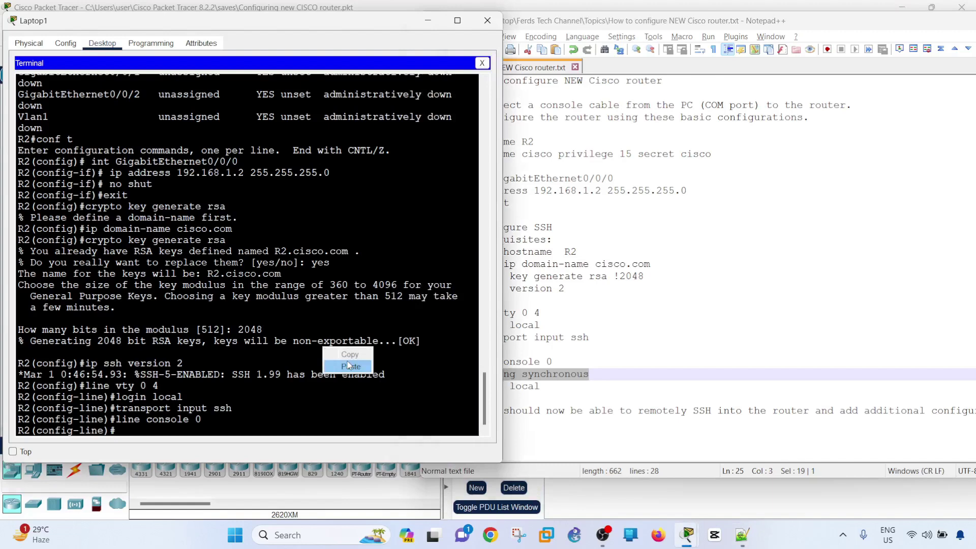
{"action": "left_click", "coordinate": [349, 366]}
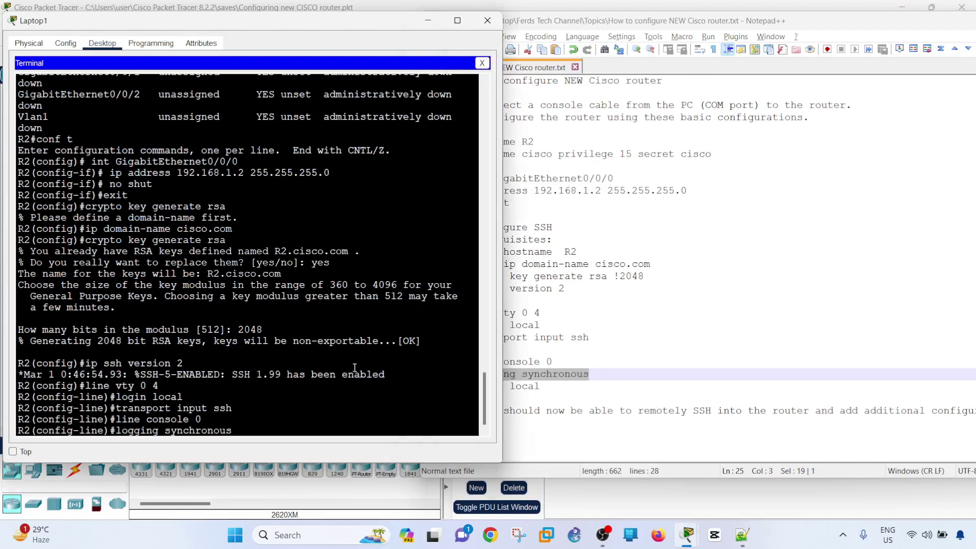
{"action": "key", "text": "Return"}
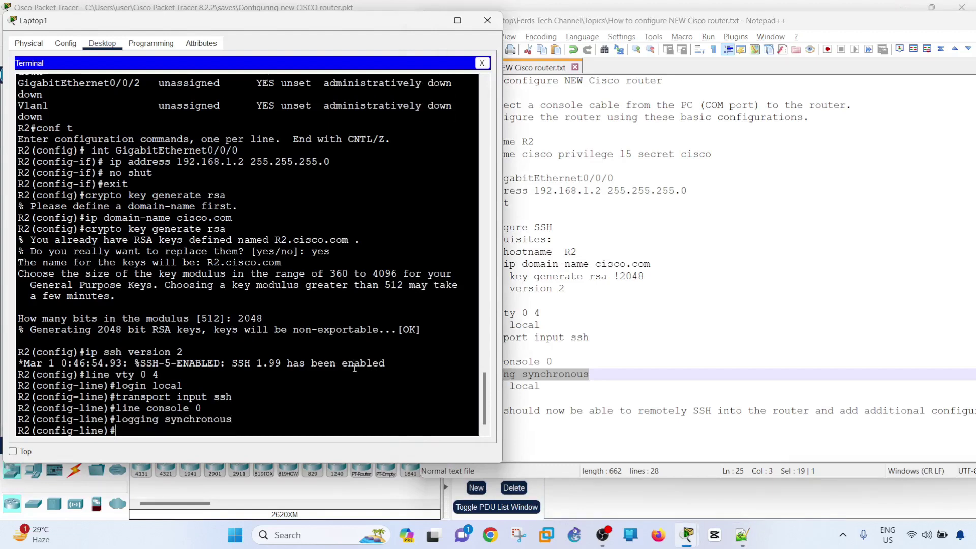
- Require local user login on the console line with login local
{"action": "left_click", "coordinate": [560, 362]}
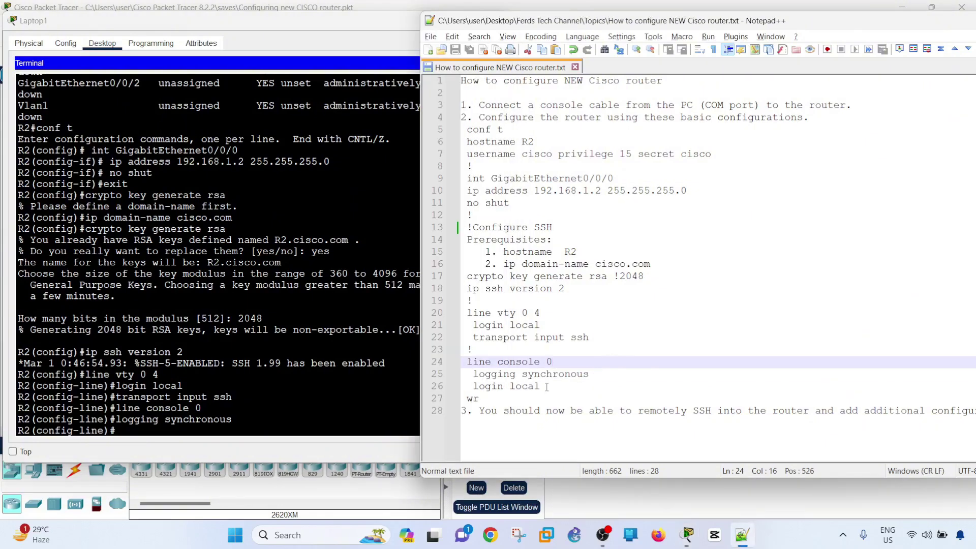
{"action": "left_click_drag", "start_coordinate": [546, 388], "coordinate": [473, 386]}
{"action": "key", "text": "ctrl+c"}
{"action": "right_click", "coordinate": [331, 344]}
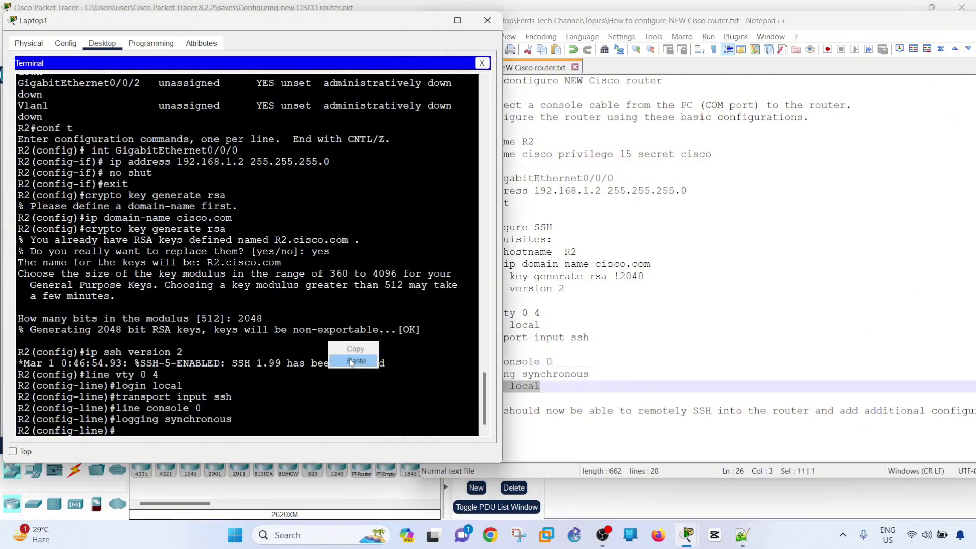
{"action": "left_click", "coordinate": [351, 362]}
{"action": "key", "text": "Return"}
{"action": "left_click", "coordinate": [600, 337]}
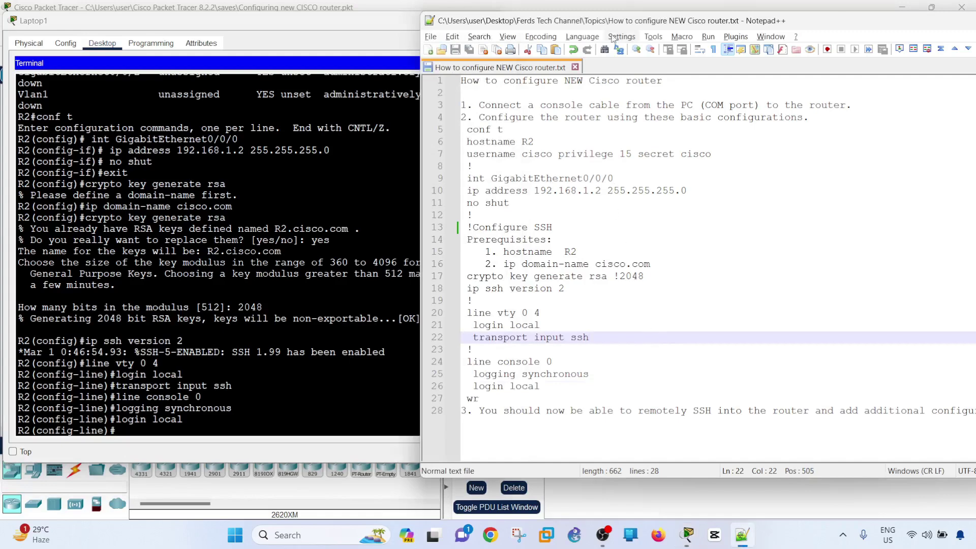
{"action": "left_click_drag", "start_coordinate": [605, 20], "coordinate": [566, 10]}
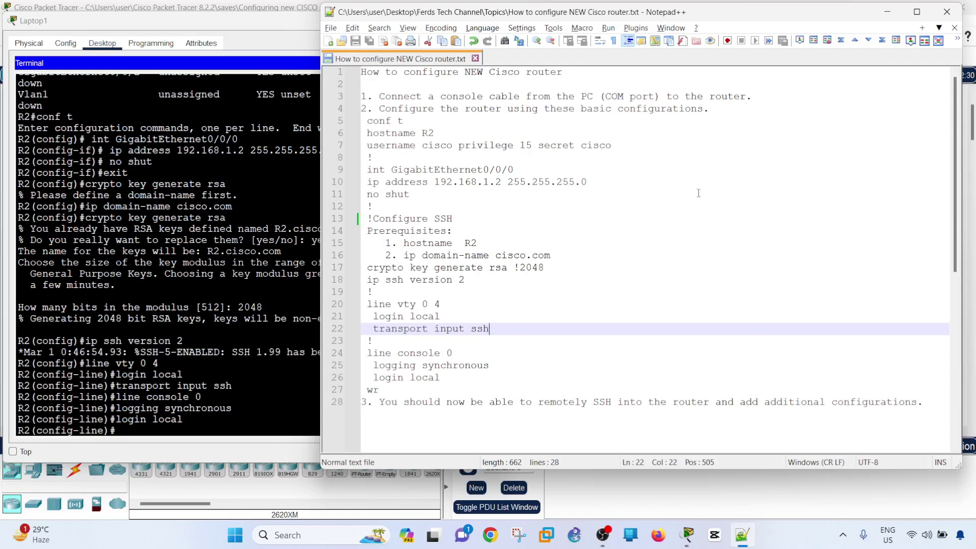
- Draw a rectangle around SW1 and Laptop0 on the topology
{"action": "left_click", "coordinate": [886, 13]}
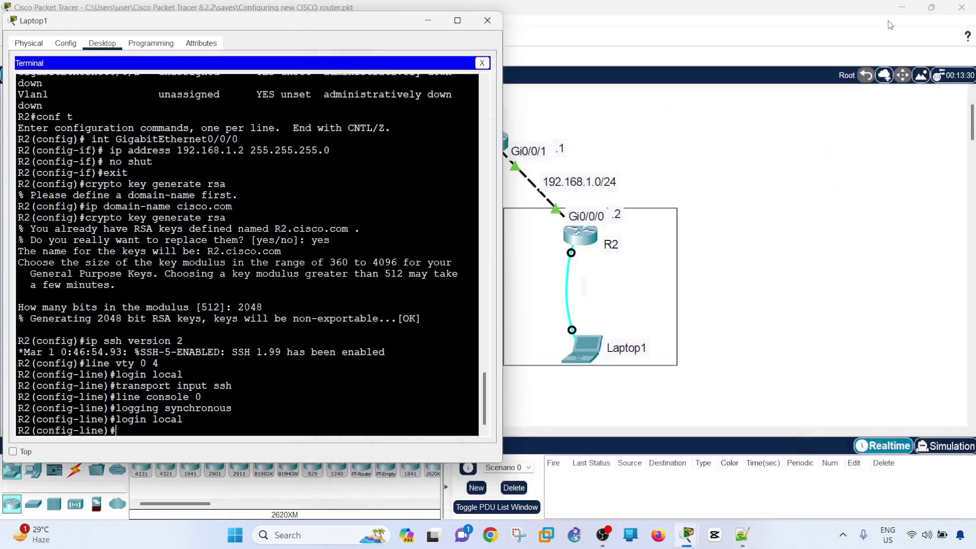
{"action": "left_click", "coordinate": [798, 148]}
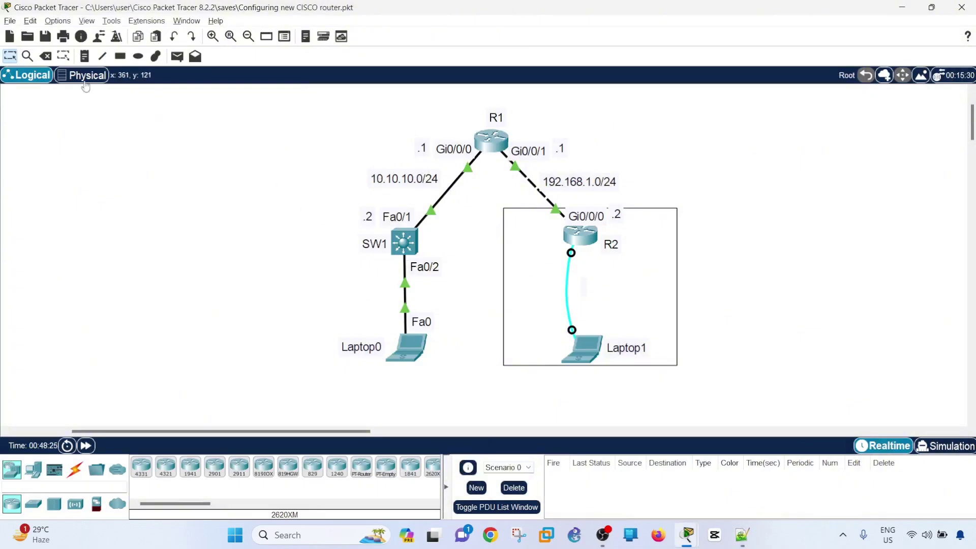
{"action": "left_click", "coordinate": [120, 56]}
{"action": "left_click_drag", "start_coordinate": [307, 205], "coordinate": [478, 371]}
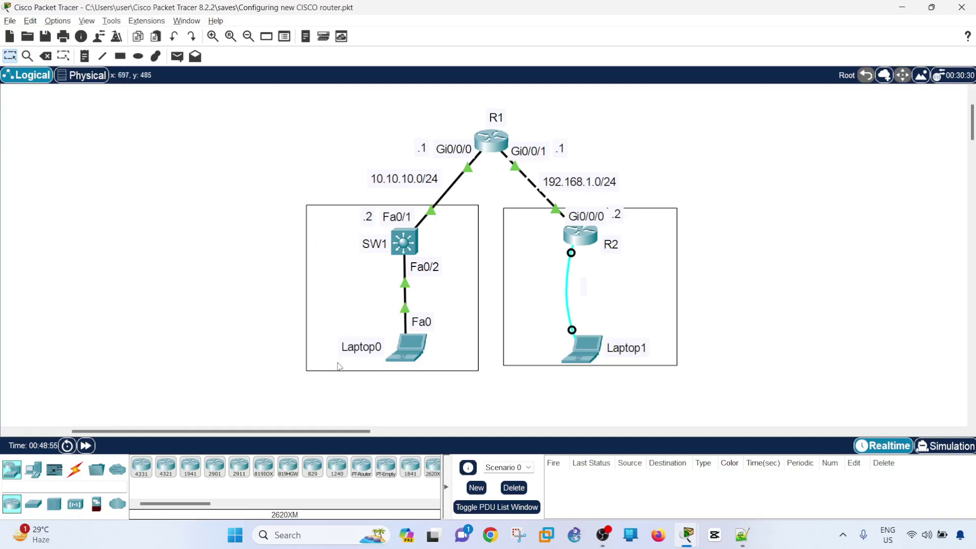
- Open Laptop0's Desktop, start its Terminal with default settings, then close it
{"action": "left_click", "coordinate": [413, 354]}
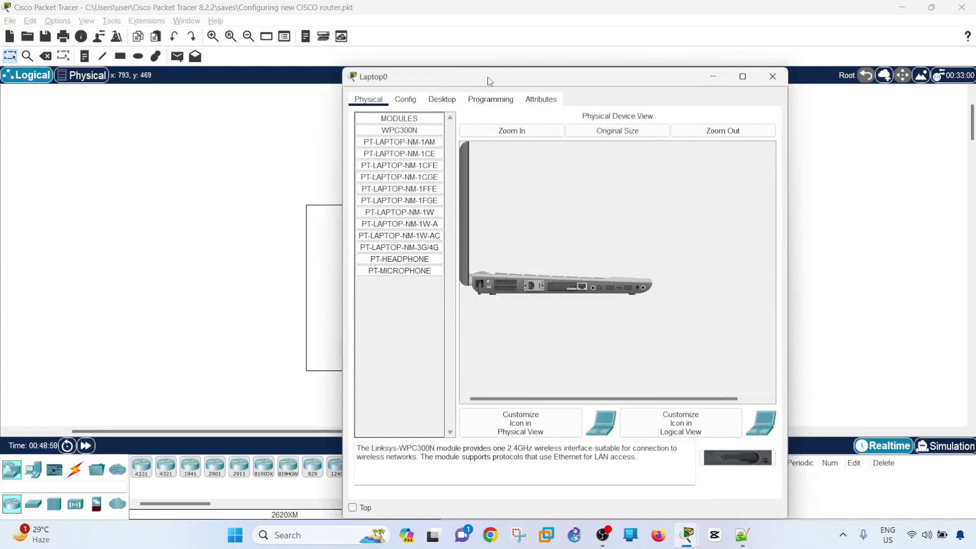
{"action": "left_click", "coordinate": [503, 86]}
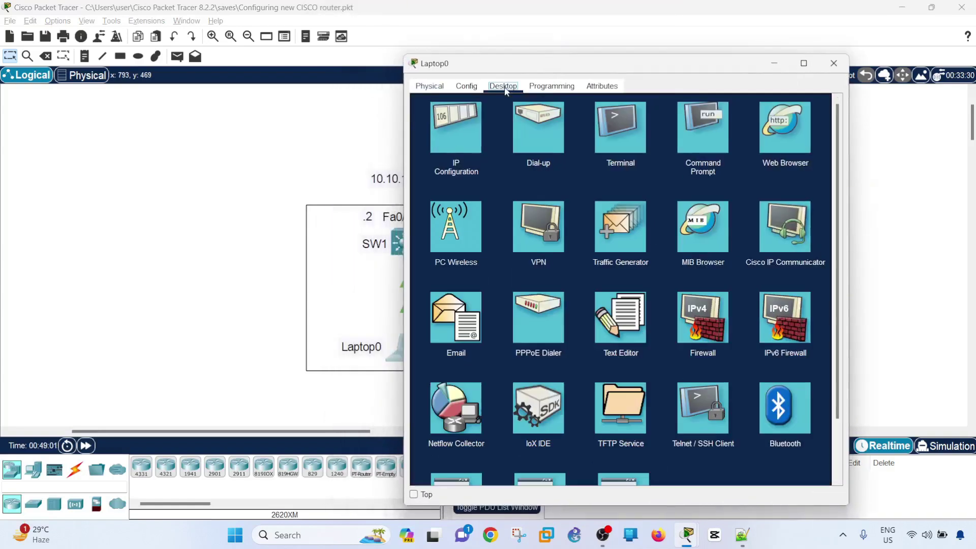
{"action": "left_click_drag", "start_coordinate": [581, 64], "coordinate": [610, 48]}
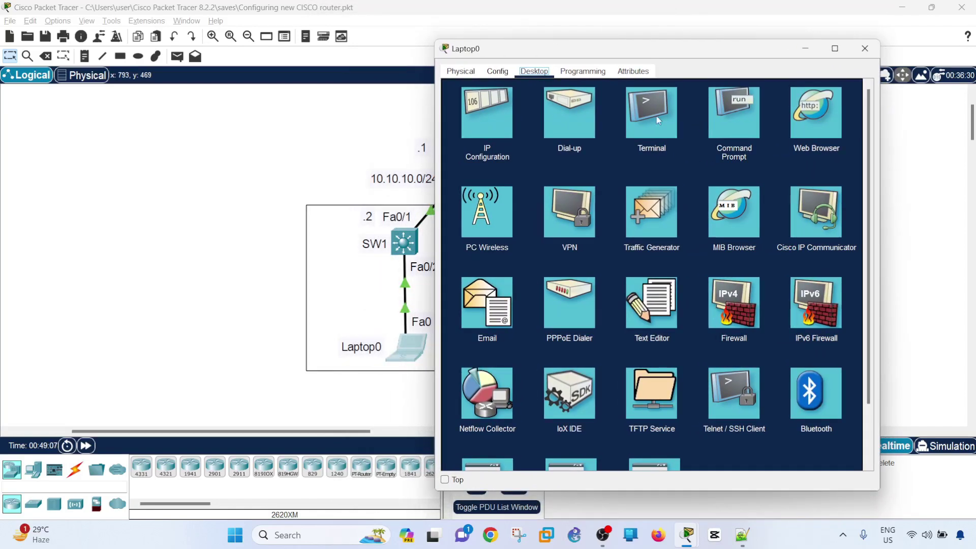
{"action": "left_click", "coordinate": [489, 118]}
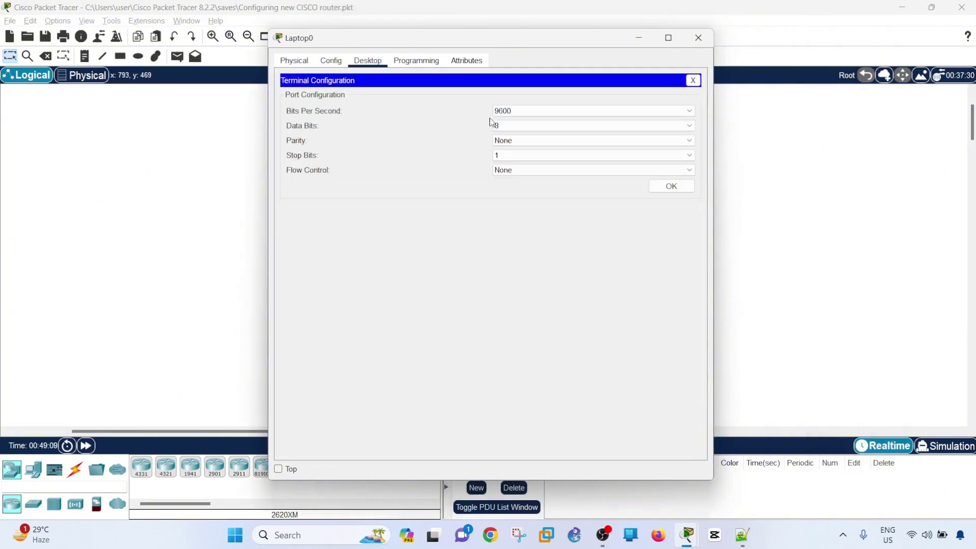
{"action": "left_click", "coordinate": [671, 191]}
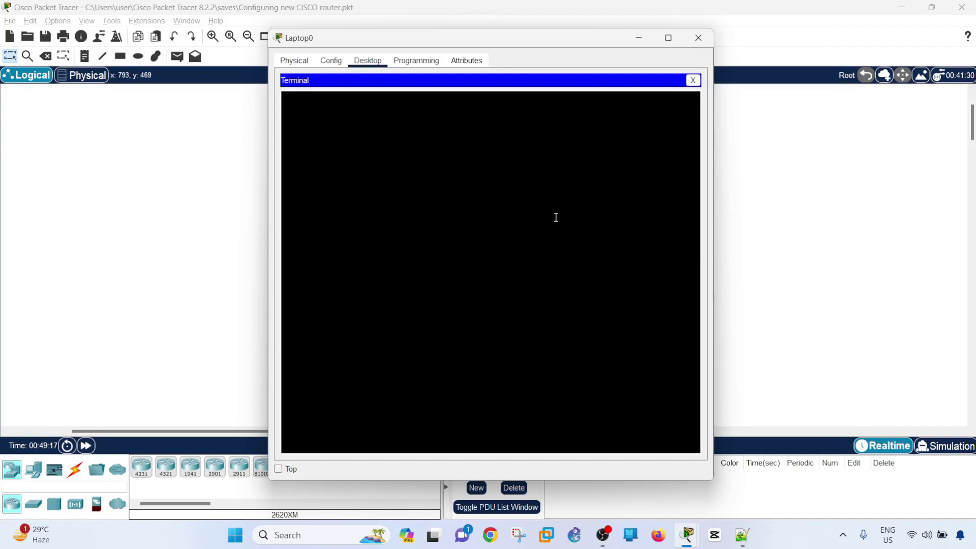
{"action": "left_click", "coordinate": [694, 81]}
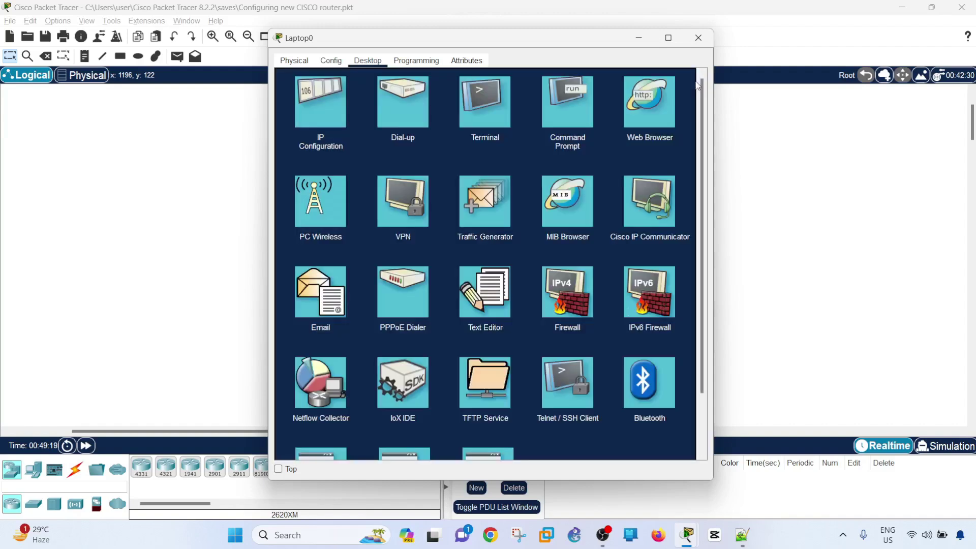
{"action": "left_click_drag", "start_coordinate": [519, 44], "coordinate": [486, 38]}
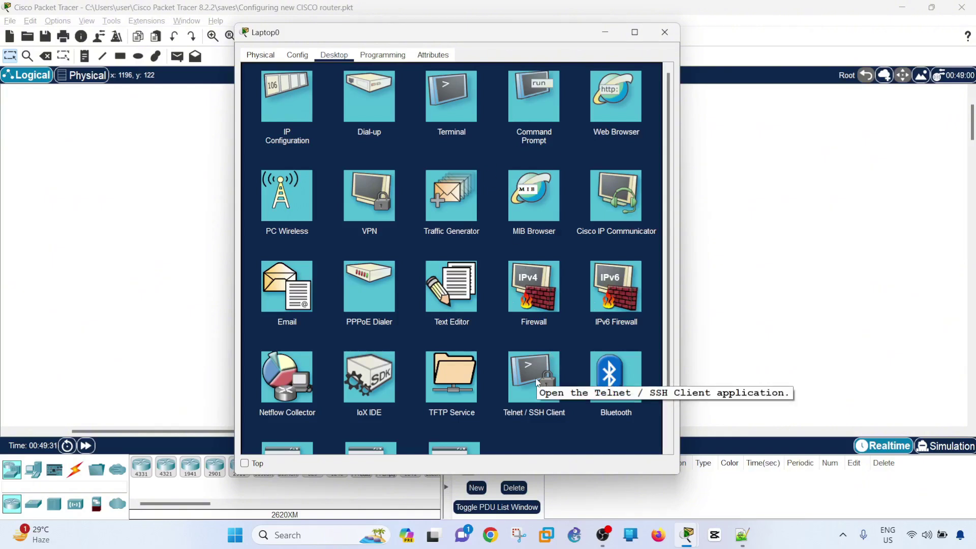
- Copy R2's address 192.168.1.2 from the notes into the Host Name field of Laptop0's SSH client
{"action": "left_click", "coordinate": [538, 383]}
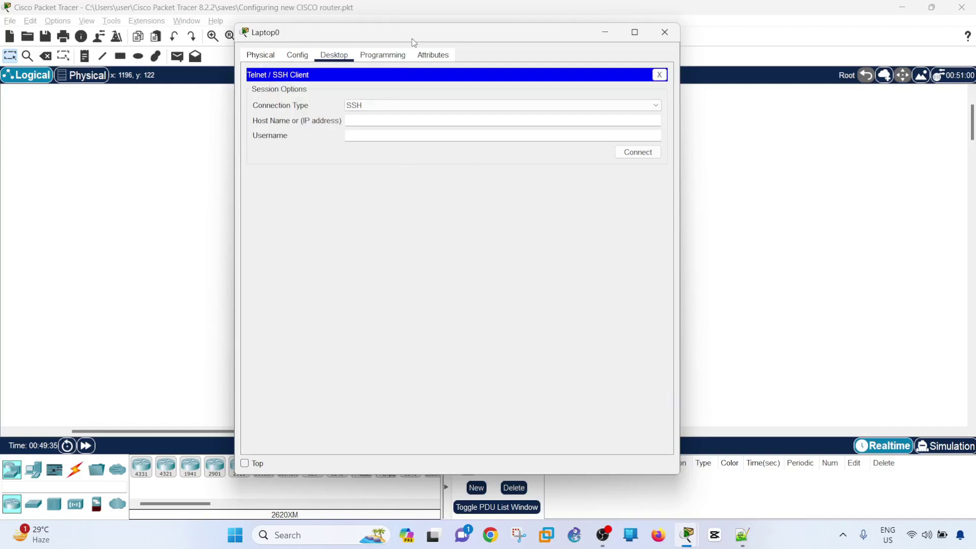
{"action": "left_click", "coordinate": [742, 535]}
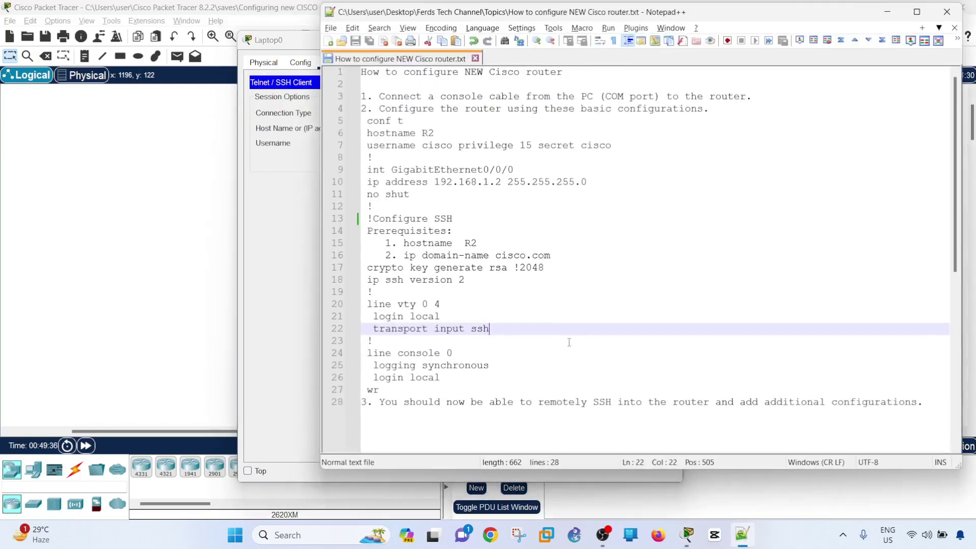
{"action": "left_click", "coordinate": [540, 291]}
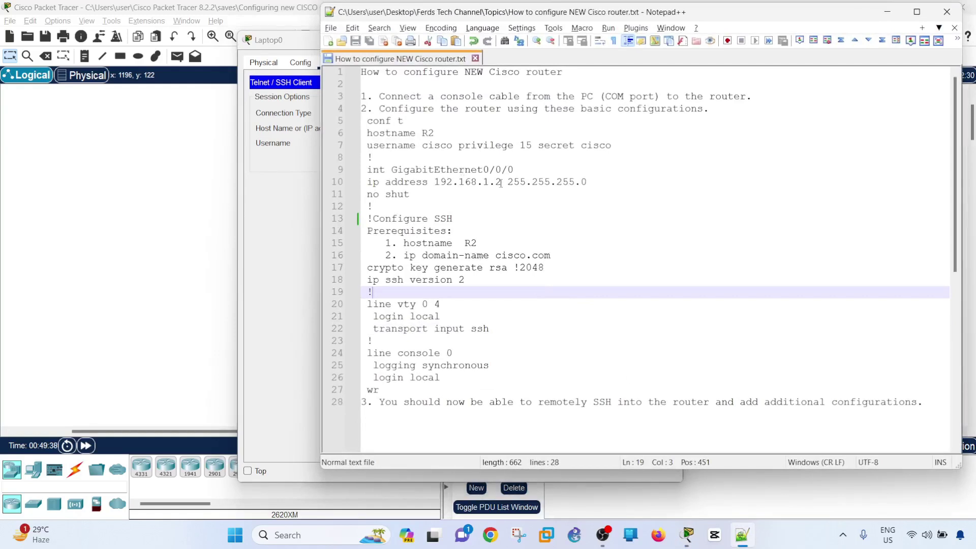
{"action": "left_click_drag", "start_coordinate": [500, 182], "coordinate": [437, 181]}
{"action": "key", "text": "ctrl+c"}
{"action": "left_click", "coordinate": [288, 152]}
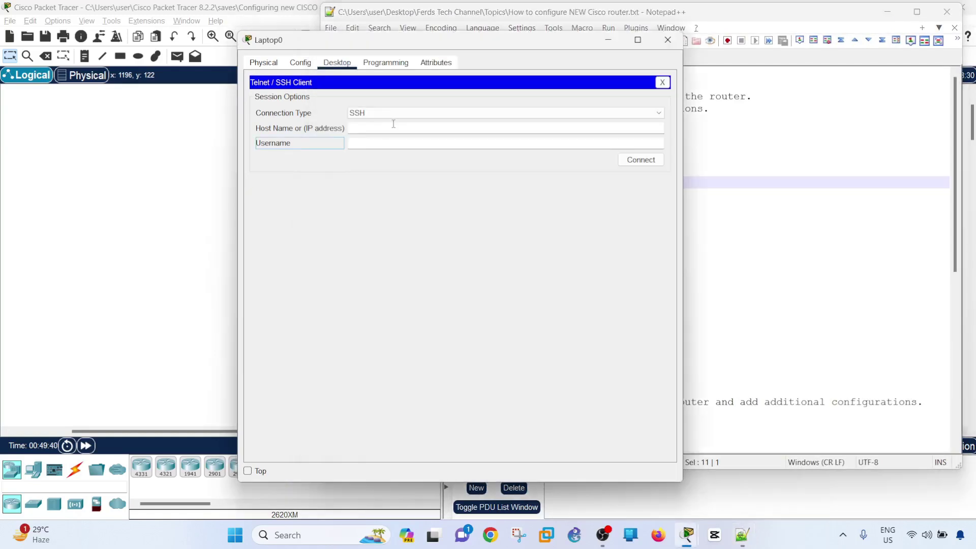
{"action": "left_click", "coordinate": [392, 125]}
{"action": "key", "text": "ctrl+v"}
- Move to the Username field, then close the SSH client and bring up Laptop0's Command Prompt
{"action": "key", "text": "alt+Tab"}
{"action": "left_click", "coordinate": [563, 217]}
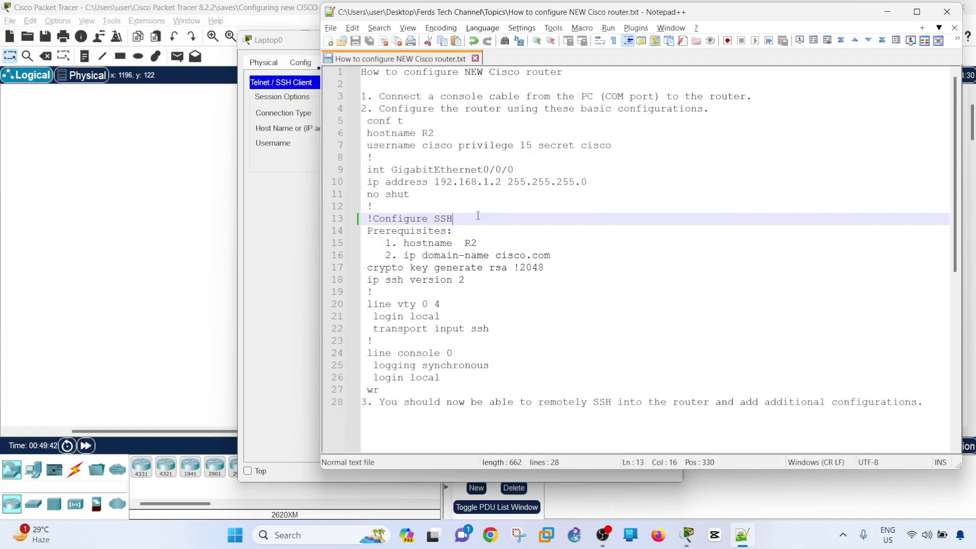
{"action": "key", "text": "alt+Tab"}
{"action": "left_click", "coordinate": [416, 143]}
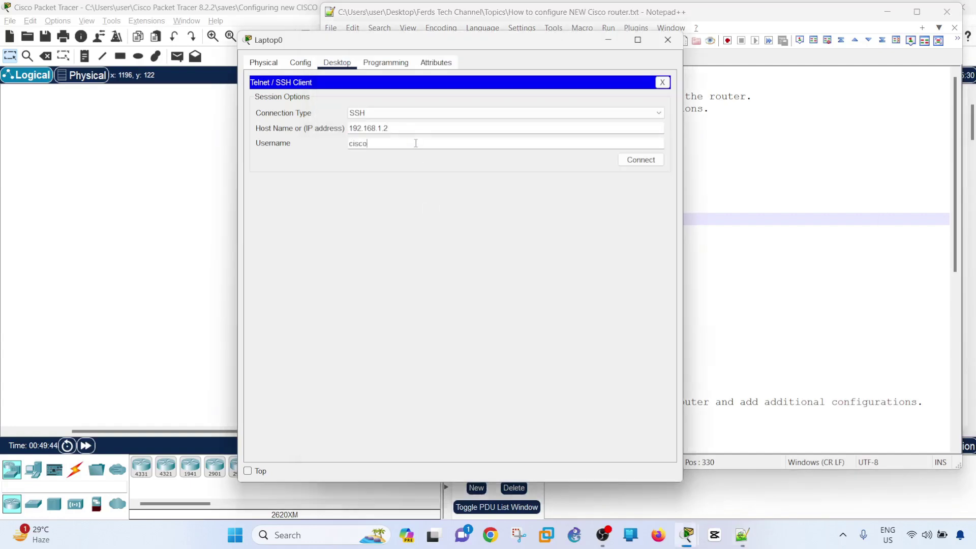
{"action": "key", "text": "alt+Tab"}
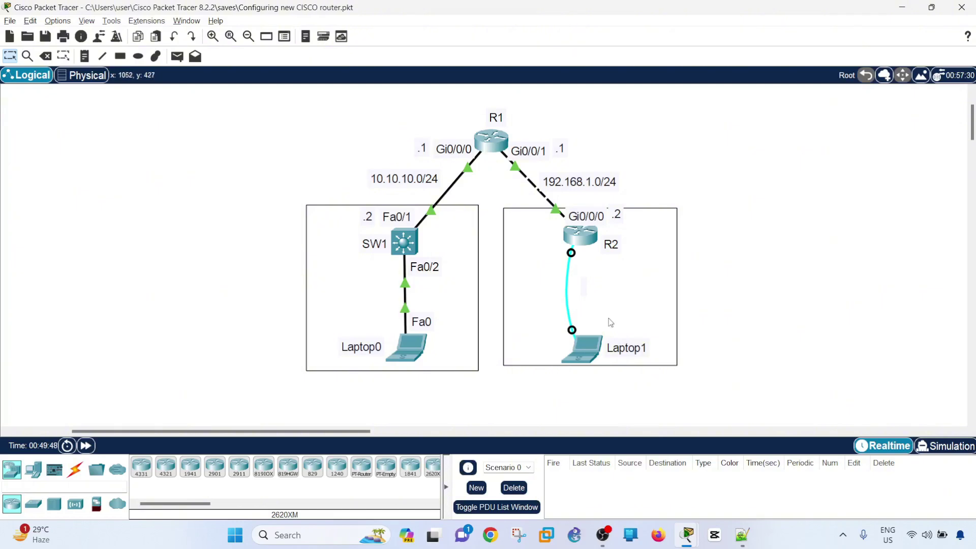
{"action": "left_click", "coordinate": [416, 355]}
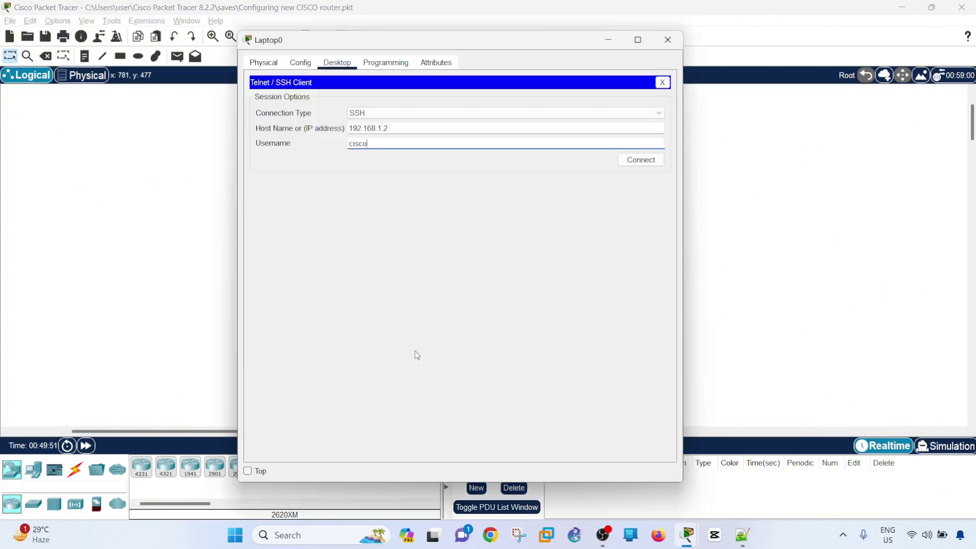
{"action": "left_click", "coordinate": [663, 83]}
{"action": "left_click", "coordinate": [531, 104]}
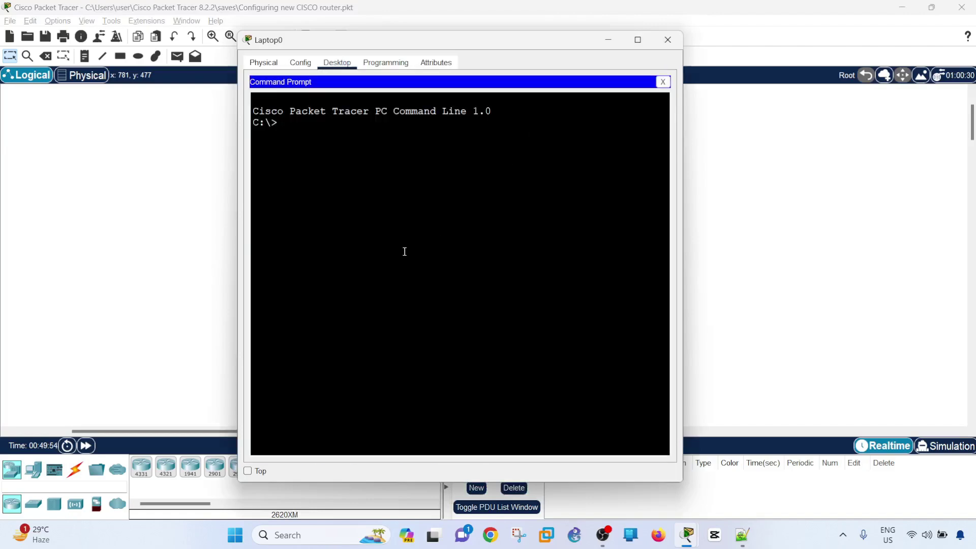
- Run 'ping 192.168.1.2' from Laptop0, getting 3 of 4 replies, and close the Command Prompt
{"action": "type", "text": "ping"}
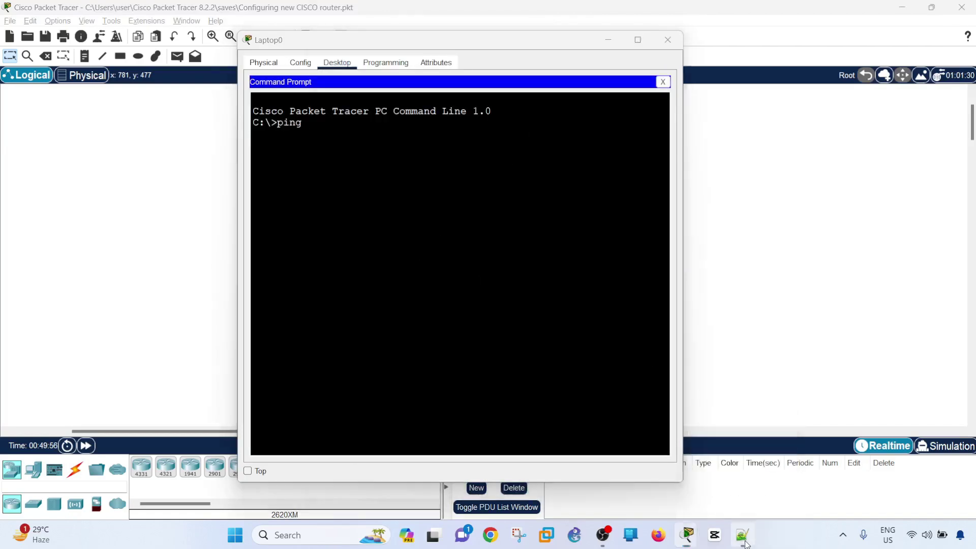
{"action": "left_click", "coordinate": [742, 535]}
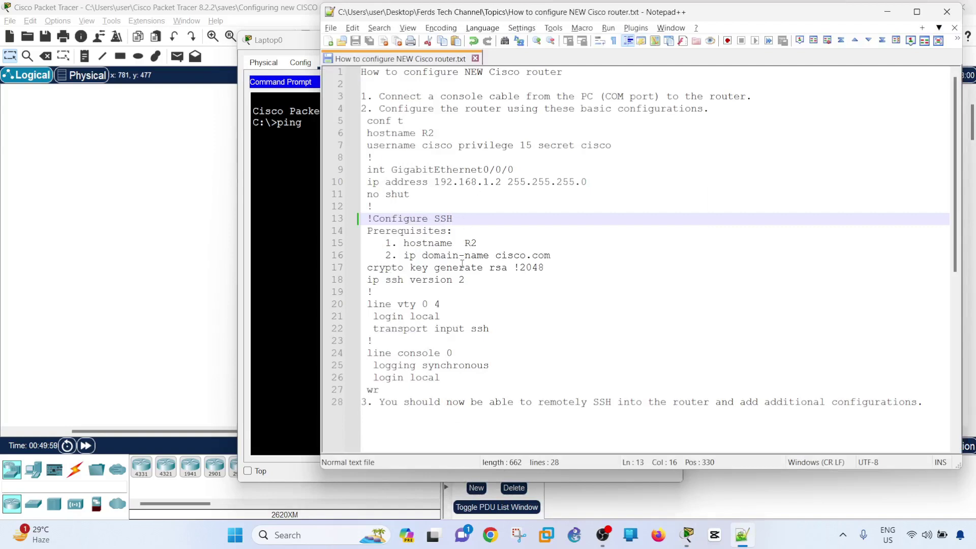
{"action": "left_click_drag", "start_coordinate": [501, 182], "coordinate": [436, 182]}
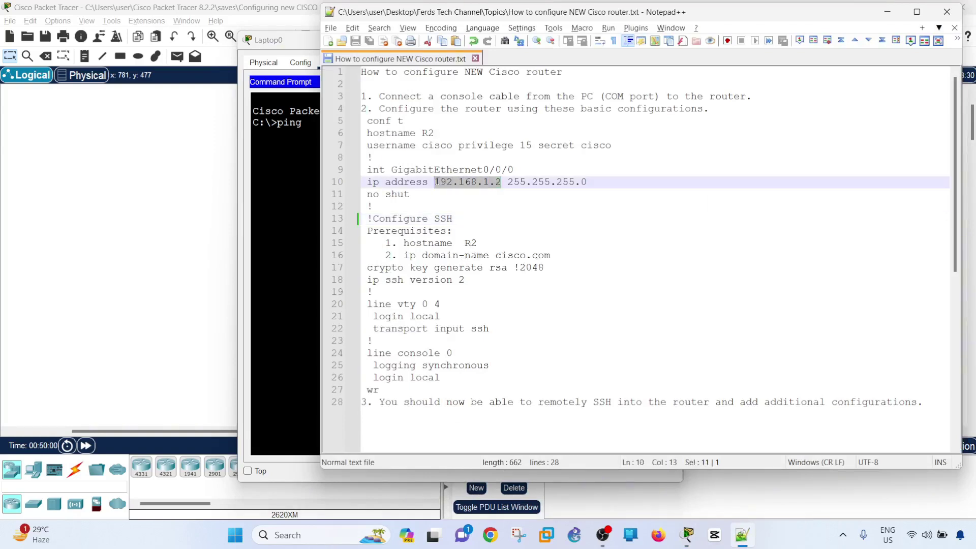
{"action": "key", "text": "alt+Tab"}
{"action": "right_click", "coordinate": [342, 130]}
{"action": "left_click", "coordinate": [367, 151]}
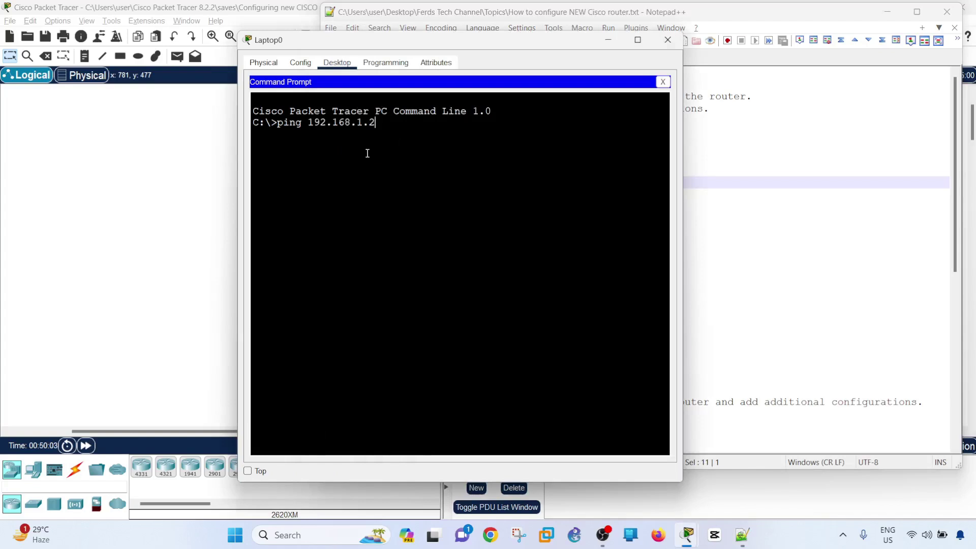
{"action": "key", "text": "Return"}
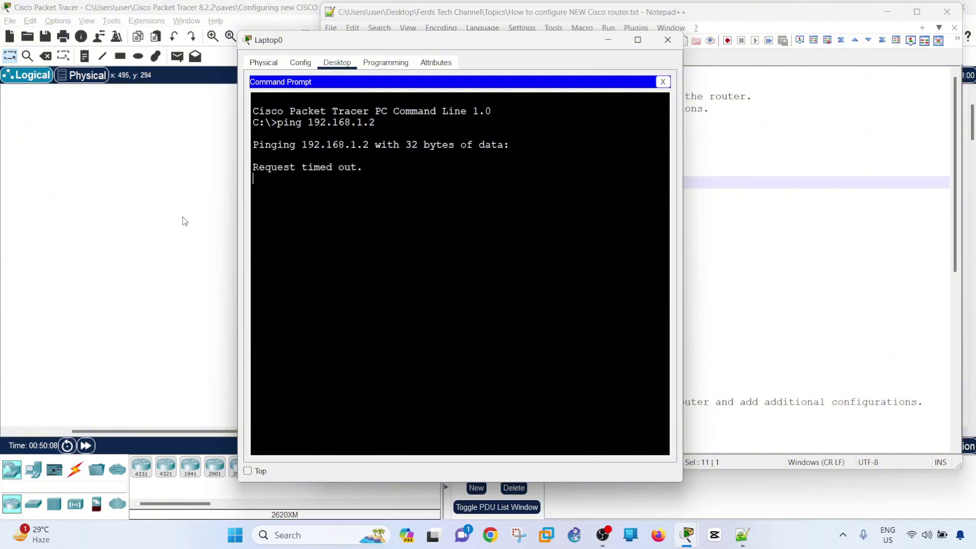
{"action": "key", "text": "alt+F4"}
{"action": "key", "text": "alt+Tab"}
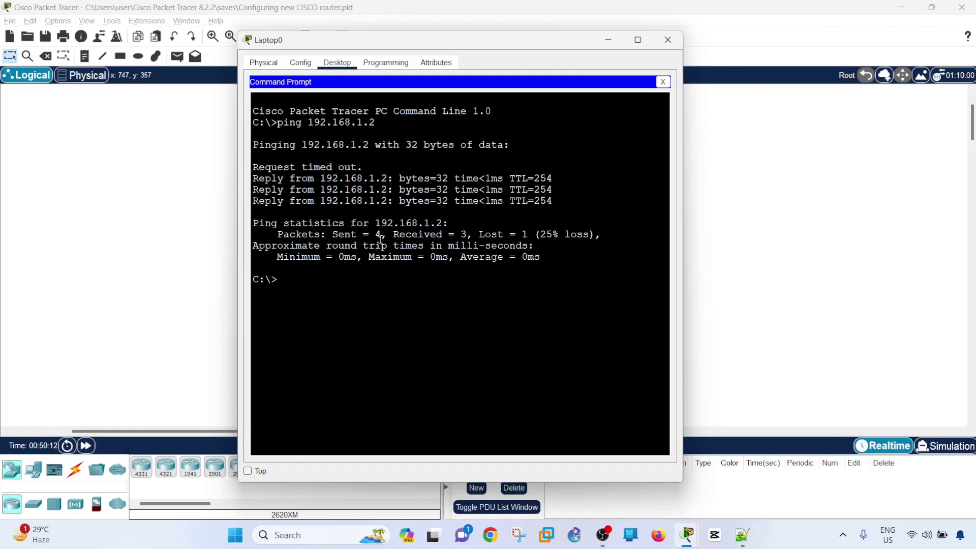
{"action": "left_click", "coordinate": [663, 82]}
- Connect Laptop0's SSH client to host 192.168.1.2 with the login username and password, reaching R2#
{"action": "scroll", "coordinate": [560, 254], "scroll_direction": "down", "scroll_amount": 2}
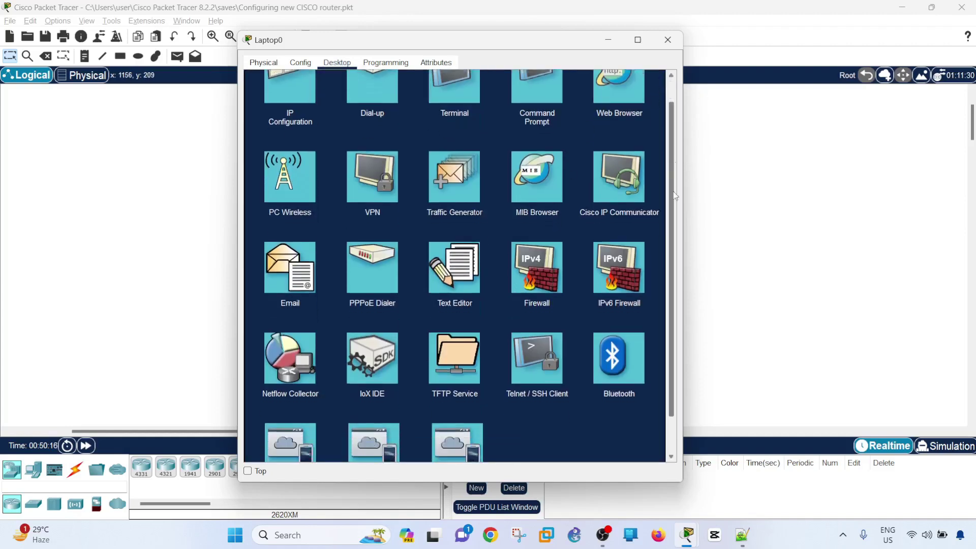
{"action": "left_click", "coordinate": [536, 338]}
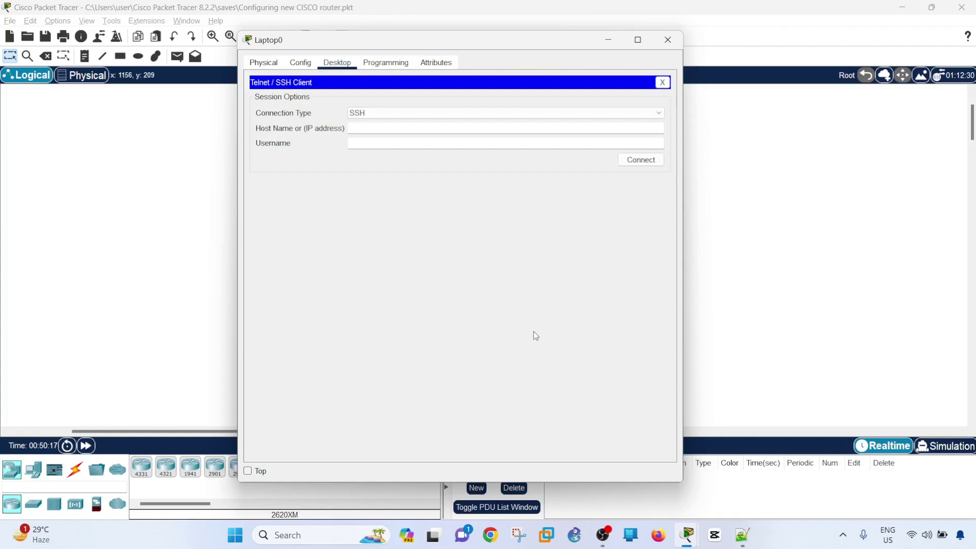
{"action": "left_click", "coordinate": [420, 128]}
{"action": "type", "text": "192.168.1.2"}
{"action": "left_click", "coordinate": [393, 146]}
{"action": "left_click", "coordinate": [640, 160]}
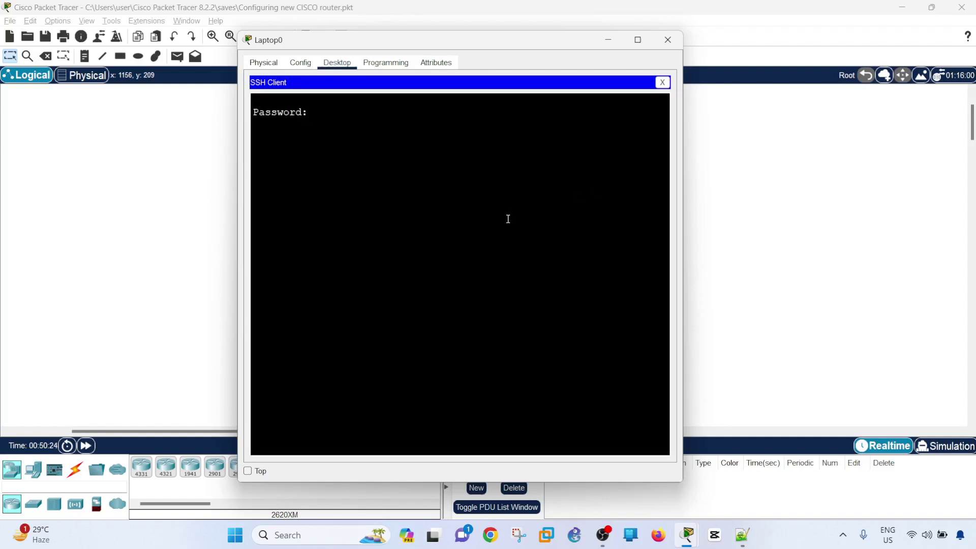
{"action": "key", "text": "Return"}
{"action": "left_click_drag", "start_coordinate": [492, 39], "coordinate": [273, 29]}
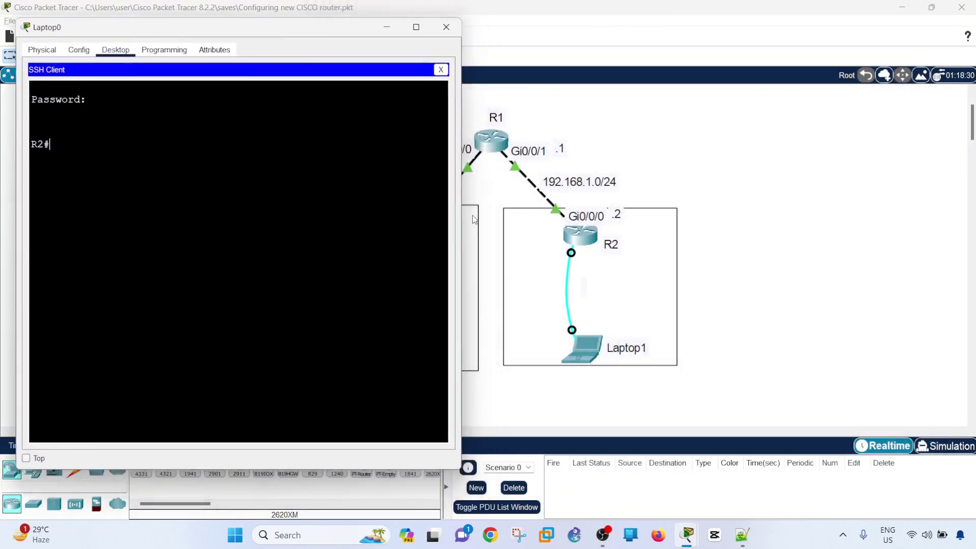
{"action": "left_click", "coordinate": [557, 102]}
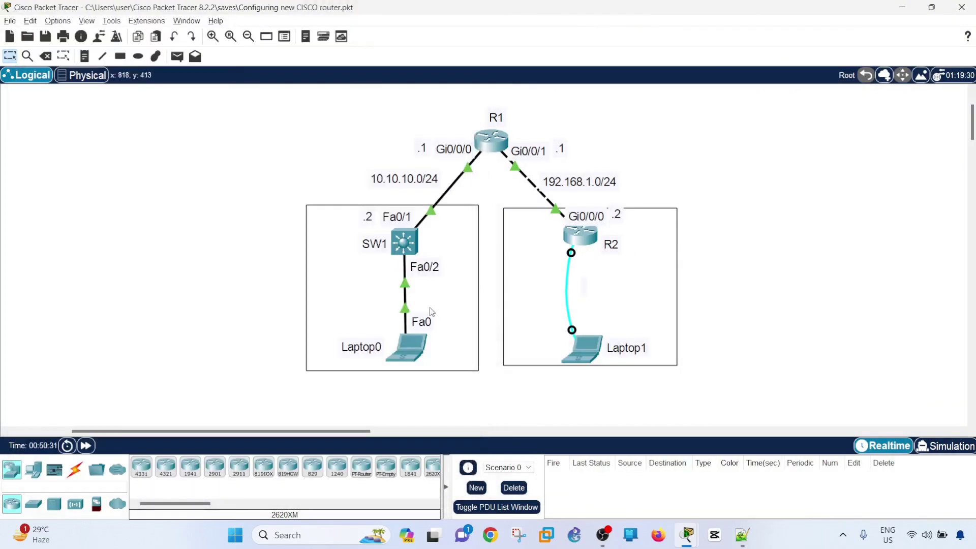
{"action": "left_click", "coordinate": [426, 357]}
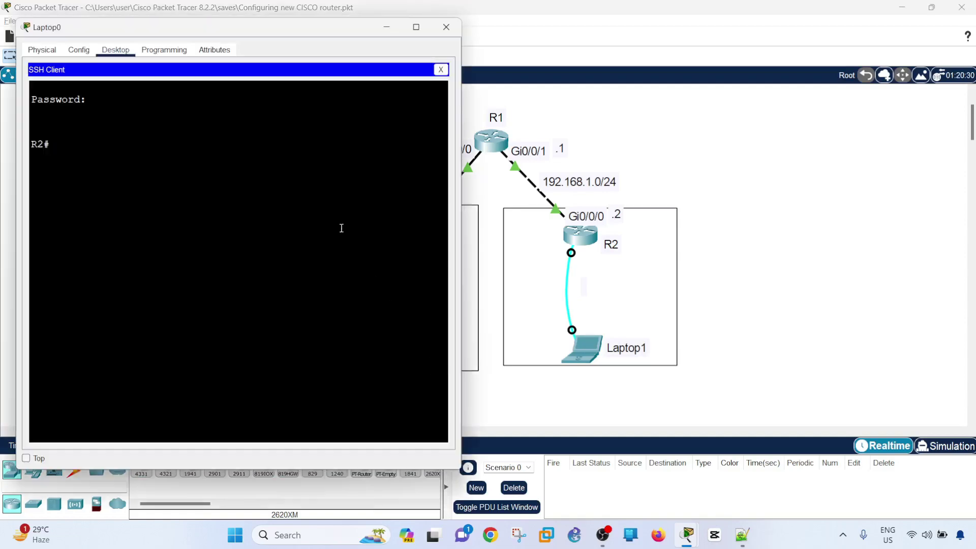